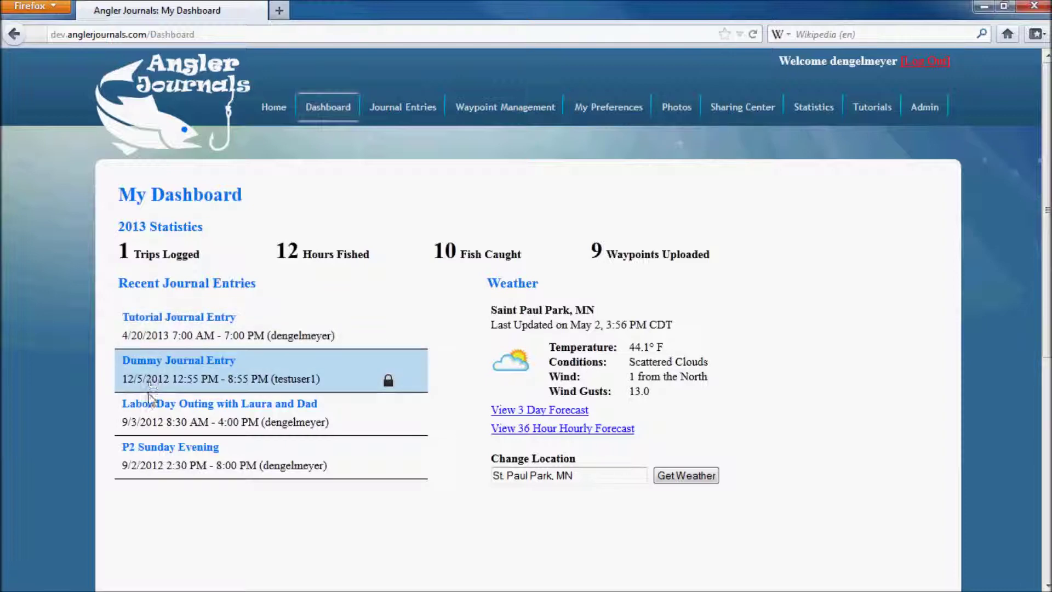
# Review the Tutorial Journal Entry's General Info details, then return to the dashboard.
pyautogui.click(170, 337)
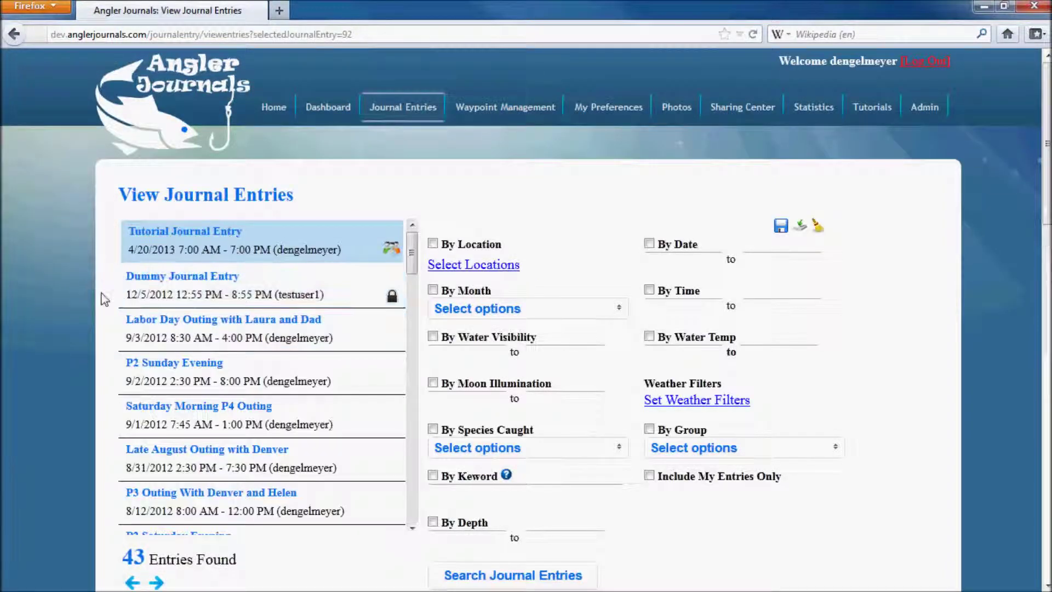
pyautogui.scroll(-3, 107, 314)
pyautogui.scroll(-5, 107, 314)
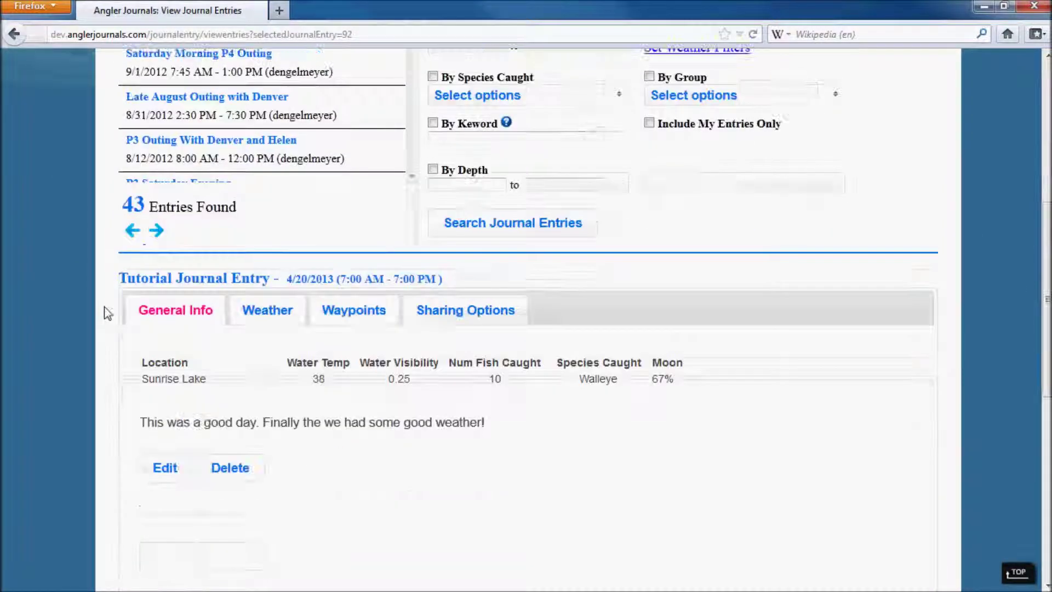
pyautogui.scroll(8, 104, 307)
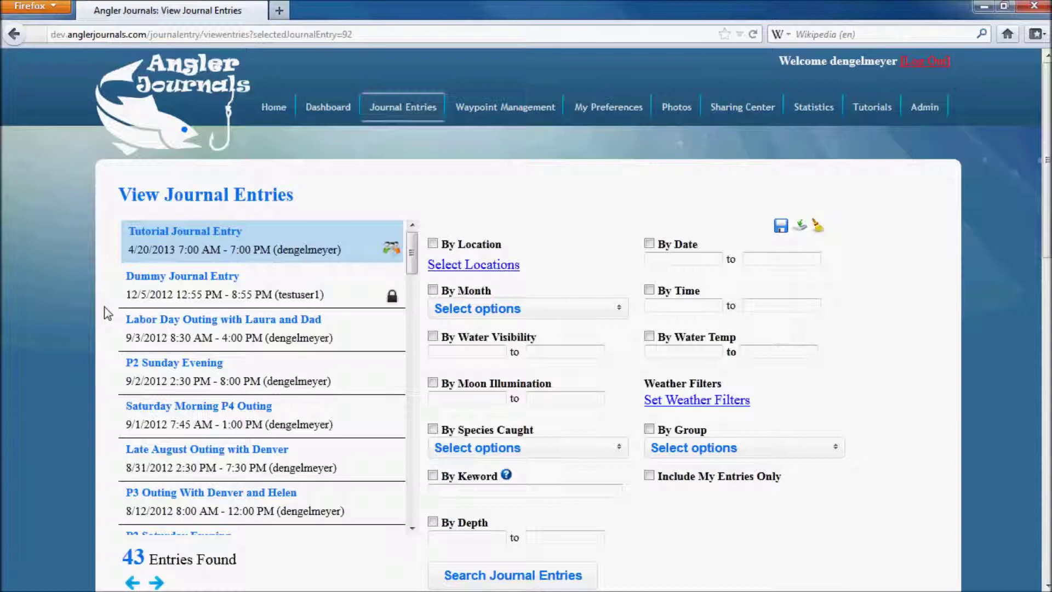
pyautogui.click(327, 118)
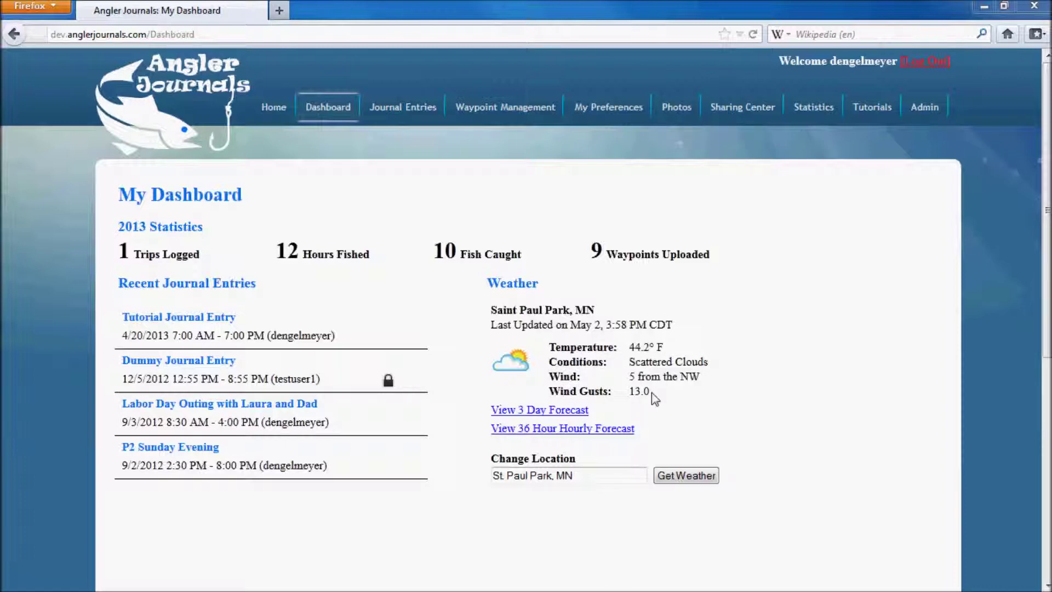
pyautogui.click(533, 416)
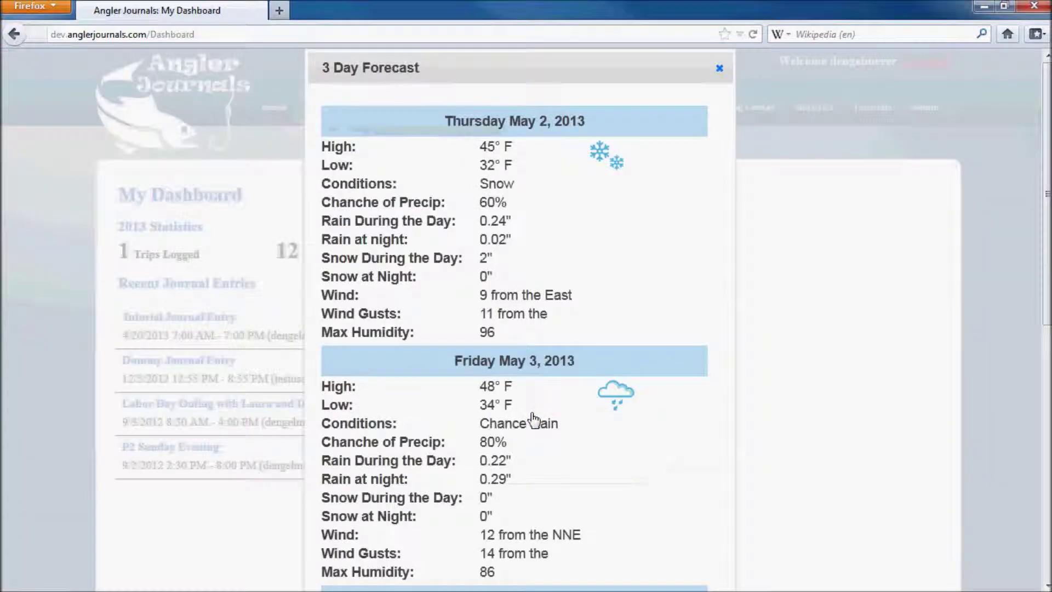
pyautogui.scroll(-8, 498, 298)
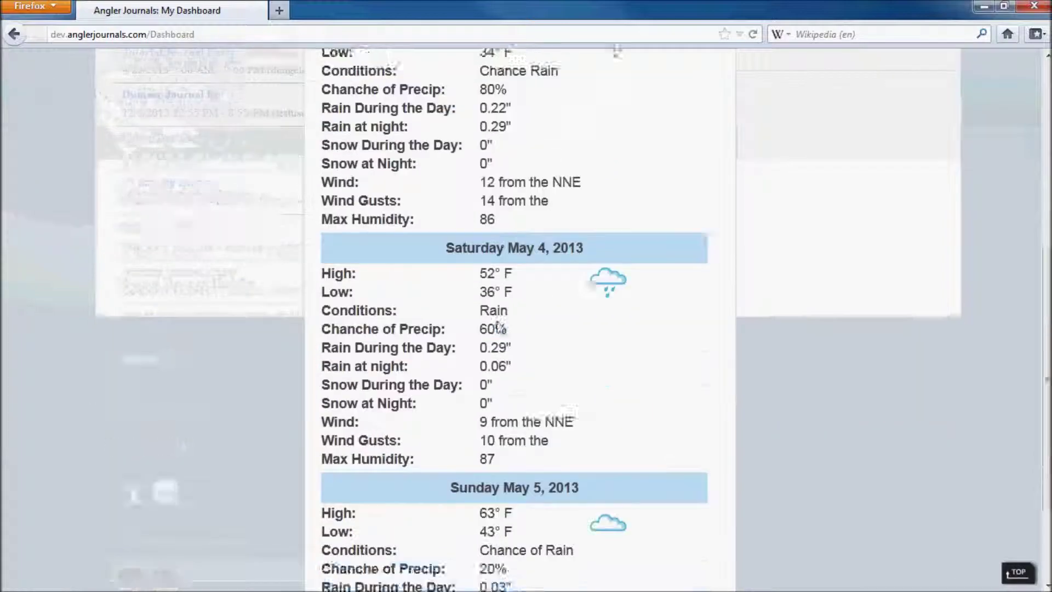
pyautogui.scroll(4, 498, 321)
pyautogui.scroll(4, 498, 321)
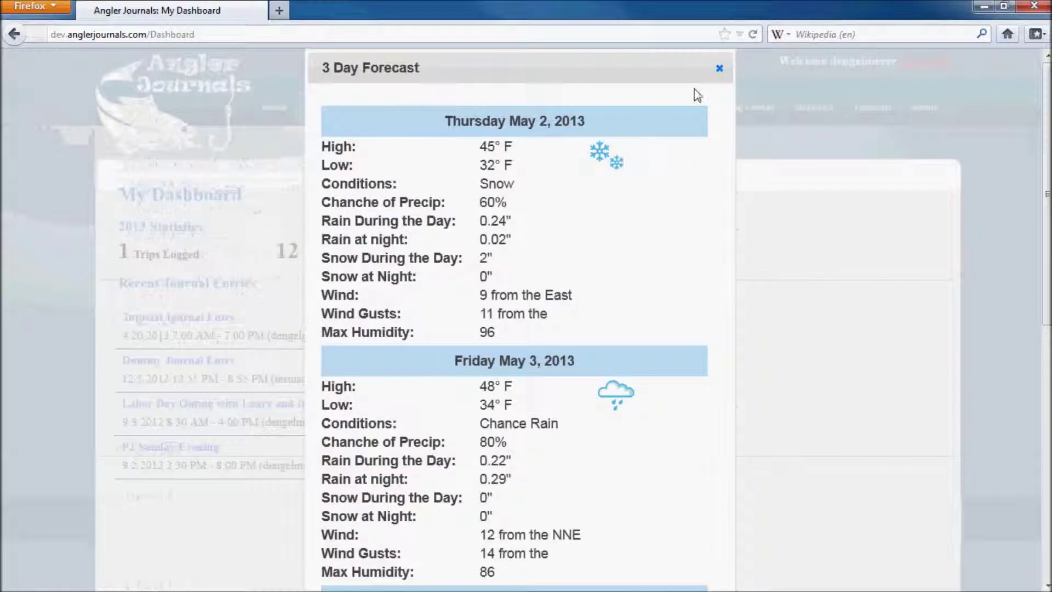
pyautogui.click(721, 69)
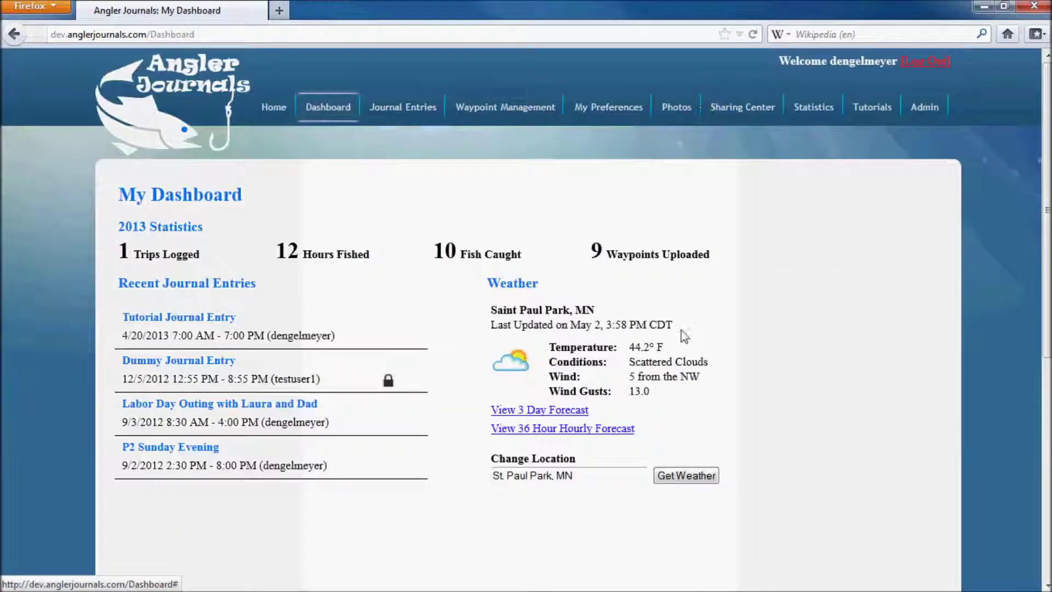
pyautogui.click(553, 431)
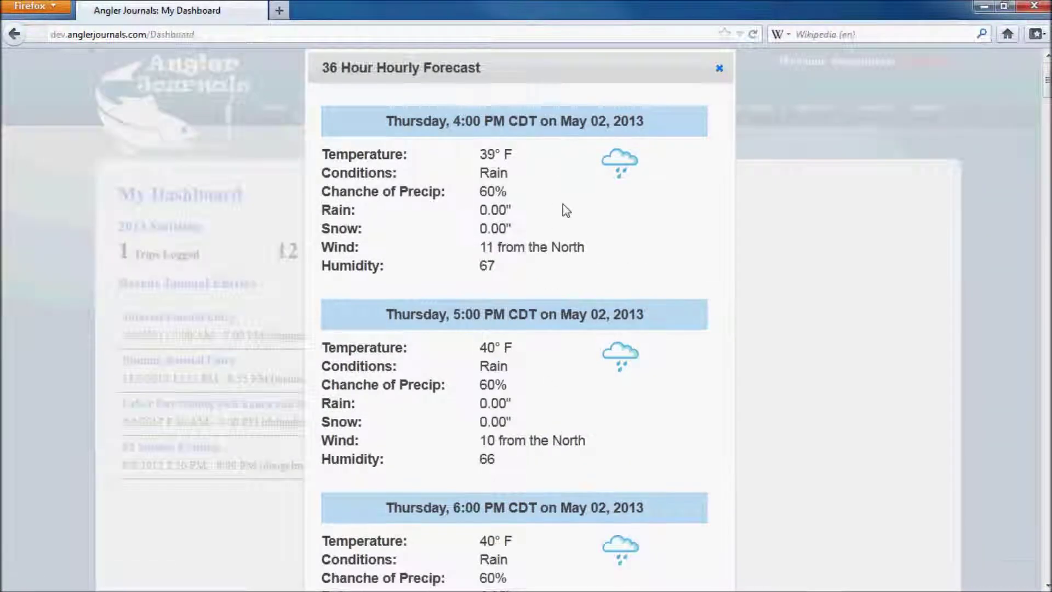
pyautogui.scroll(-8, 565, 208)
pyautogui.scroll(4, 550, 208)
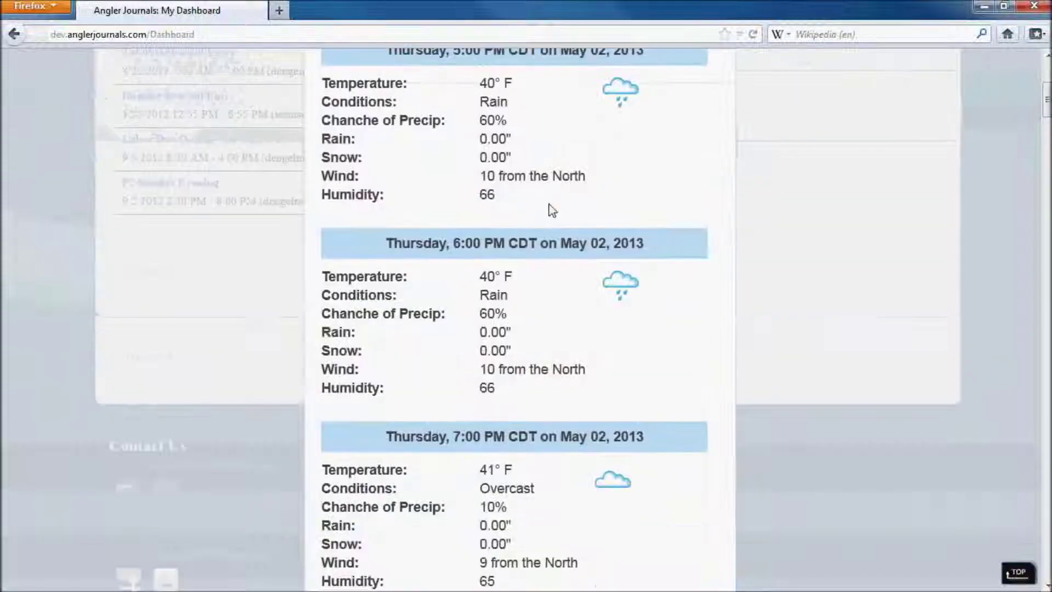
pyautogui.scroll(5, 551, 209)
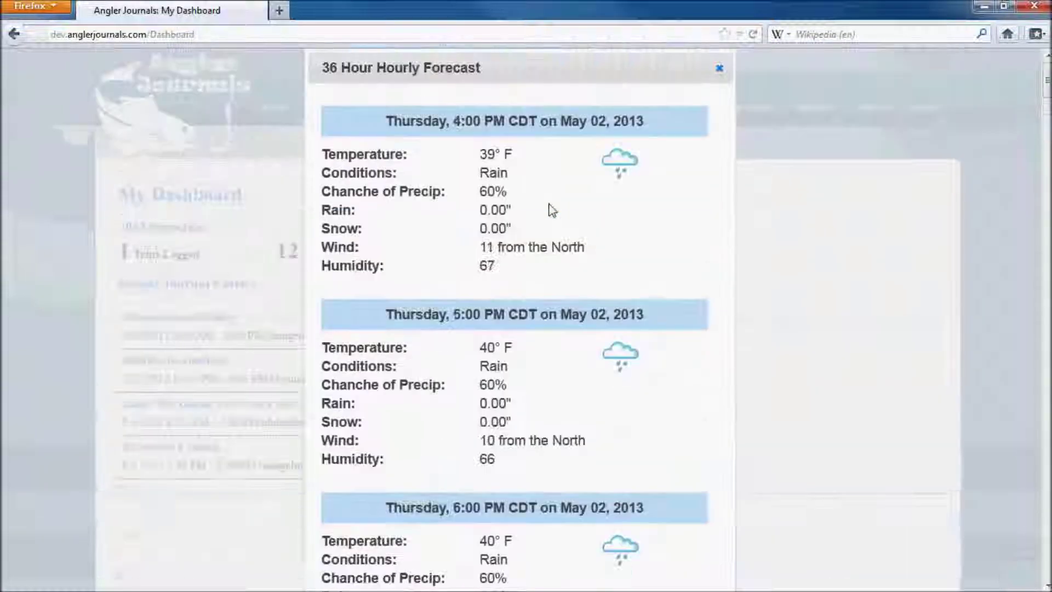
pyautogui.click(719, 69)
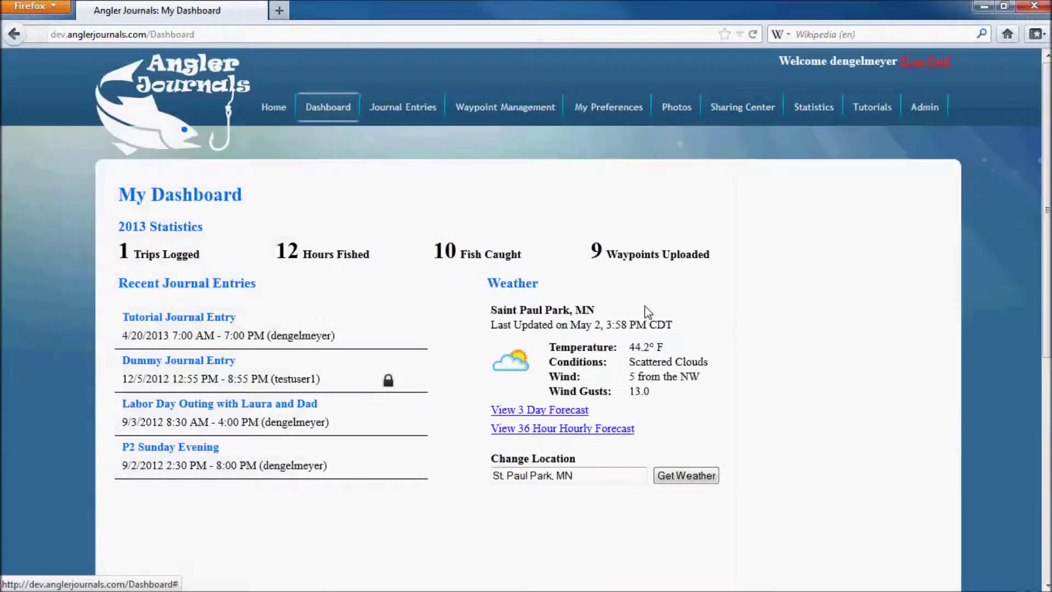
# Change the weather location from St. Paul Park to Duluth, MN and get its weather.
pyautogui.tripleClick(553, 474)
pyautogui.click(553, 475)
pyautogui.moveTo(552, 475); pyautogui.dragTo(473, 480)
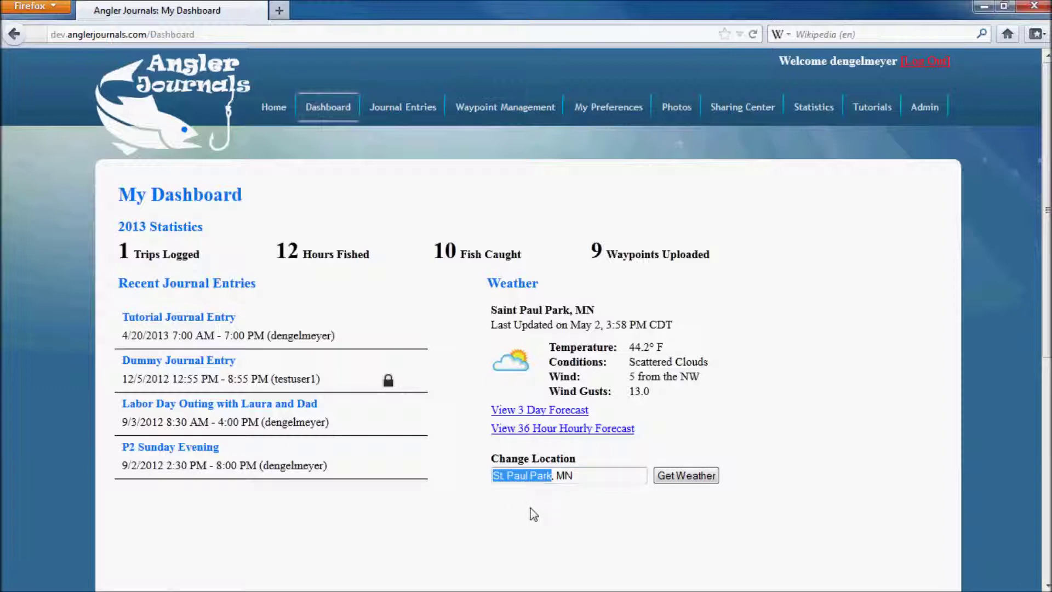
pyautogui.write('Duluth')
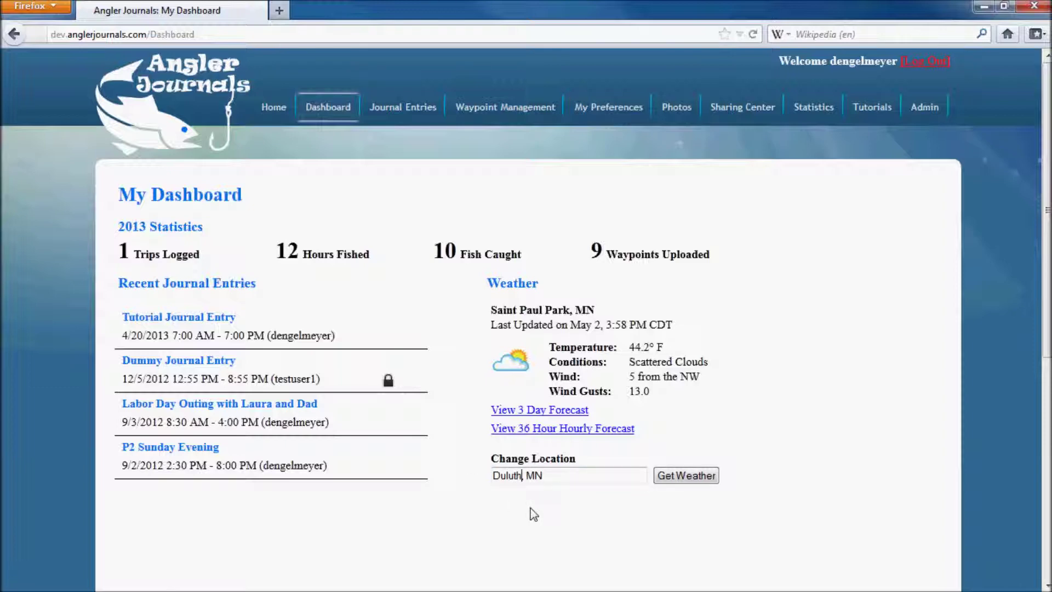
pyautogui.click(682, 478)
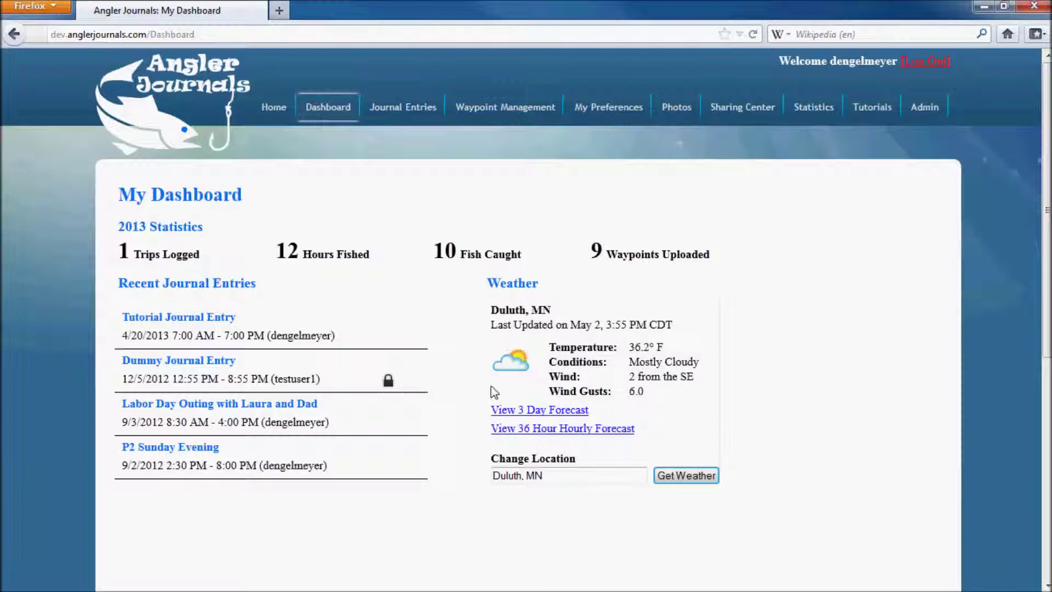
# Switch the weather location to St. Cloud, MN, then reload the dashboard.
pyautogui.click(512, 477)
pyautogui.moveTo(524, 474); pyautogui.dragTo(439, 477)
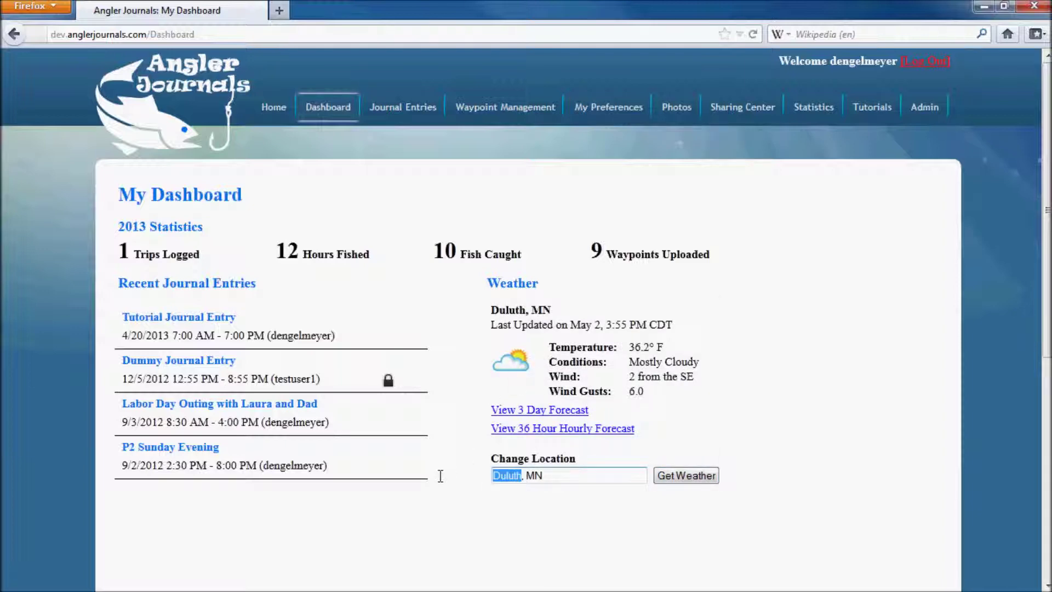
pyautogui.write('St. Cloud')
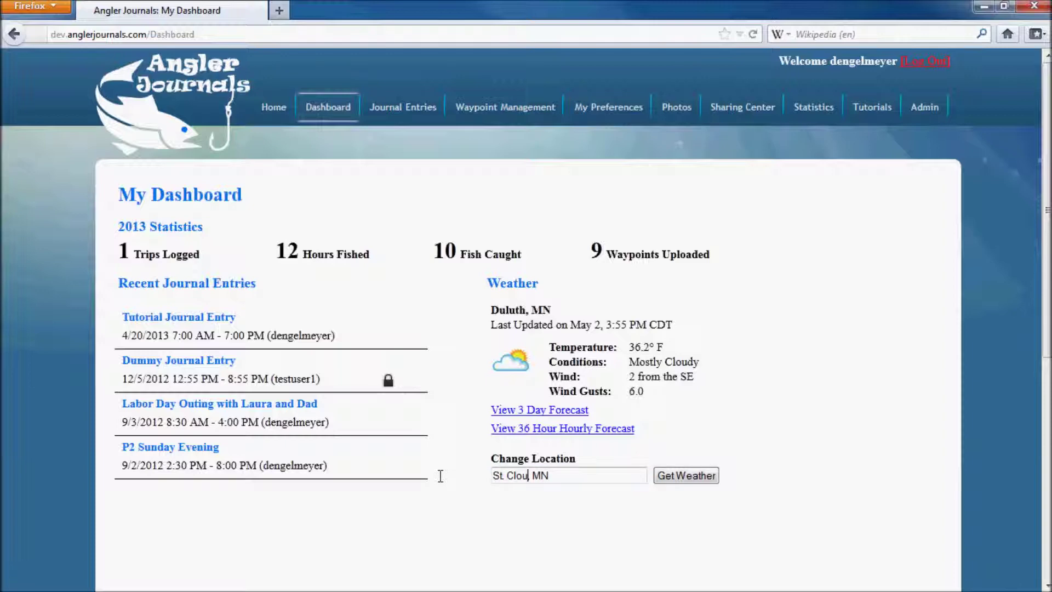
pyautogui.write(',')
pyautogui.click(684, 475)
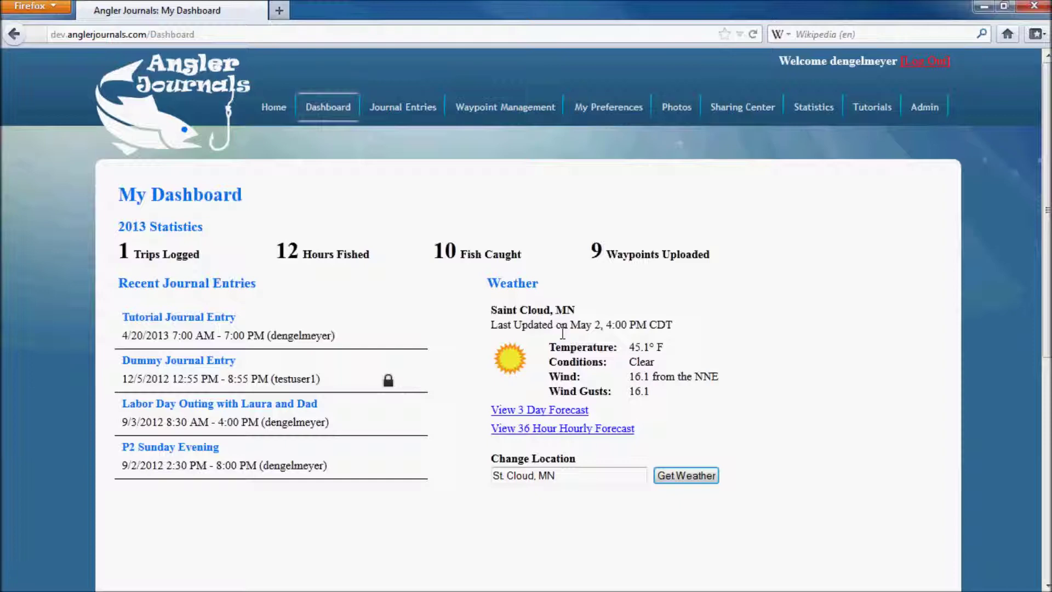
pyautogui.click(314, 112)
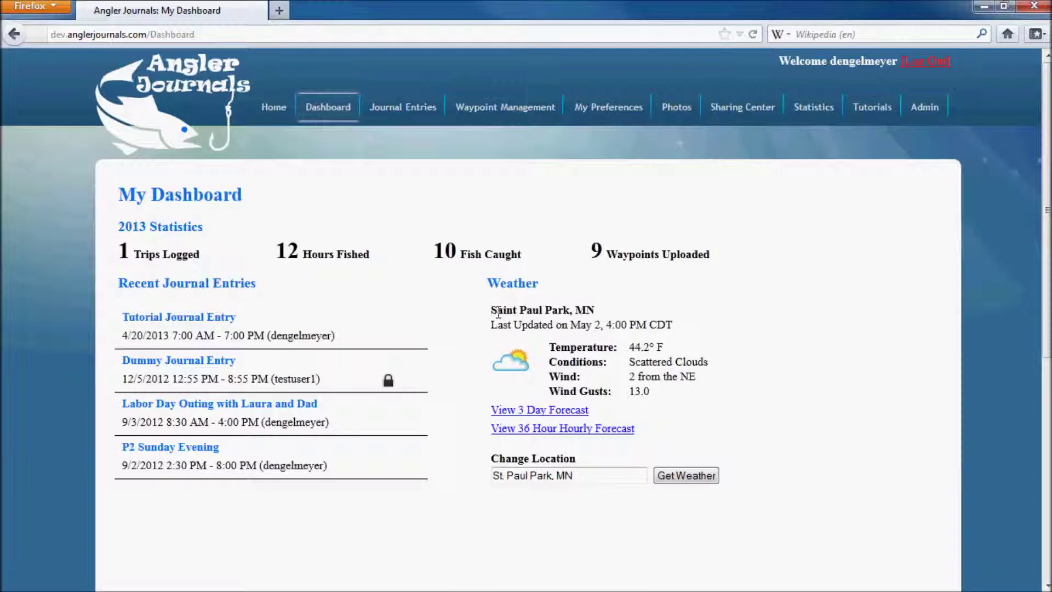
# Set the Default Weather Location in Application Settings to 'Rochester, MN' and save it.
pyautogui.moveTo(606, 109)
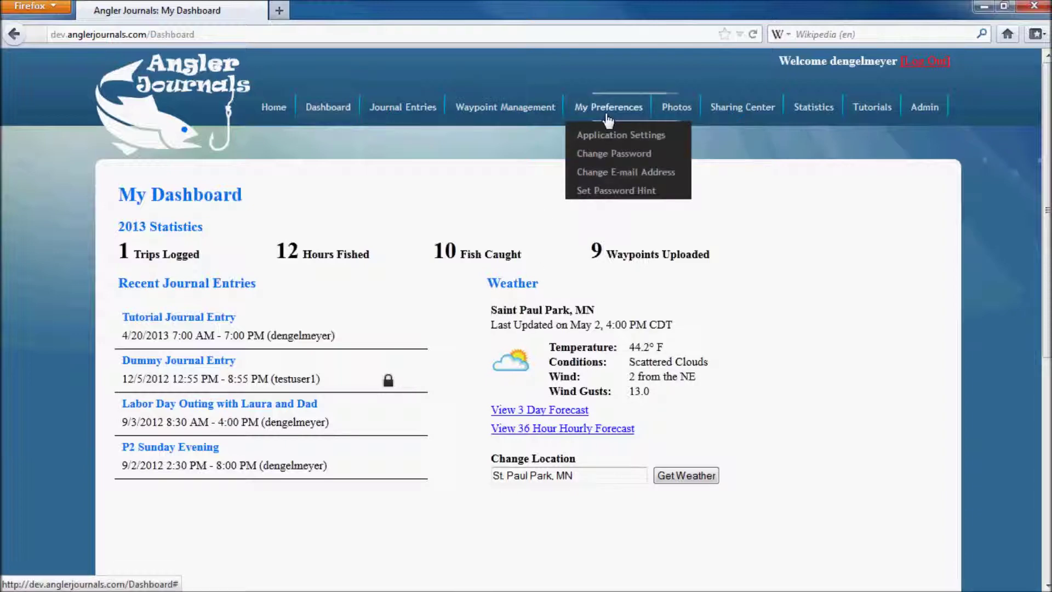
pyautogui.click(596, 140)
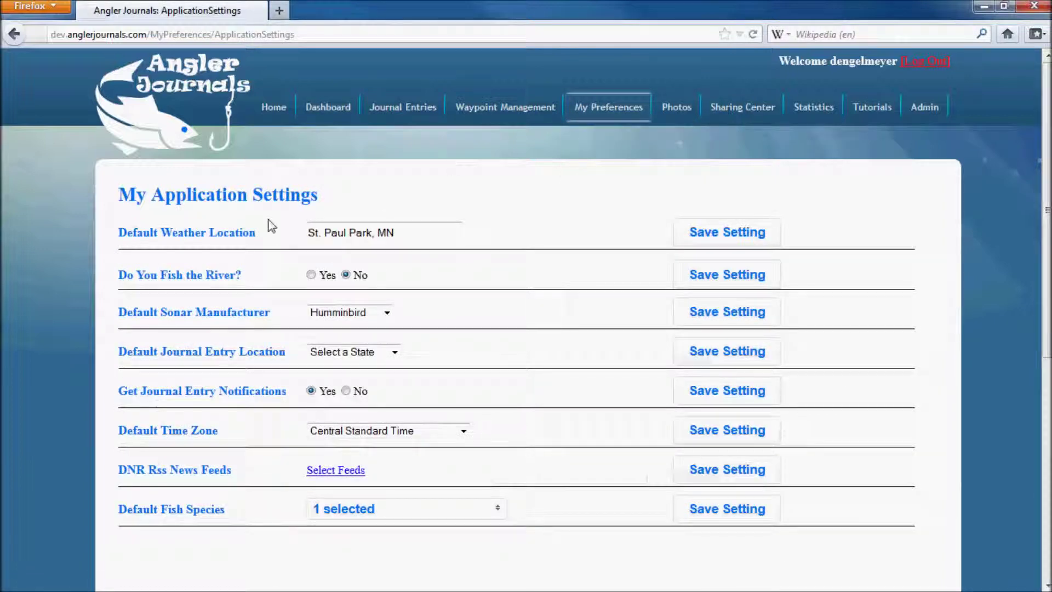
pyautogui.click(410, 231)
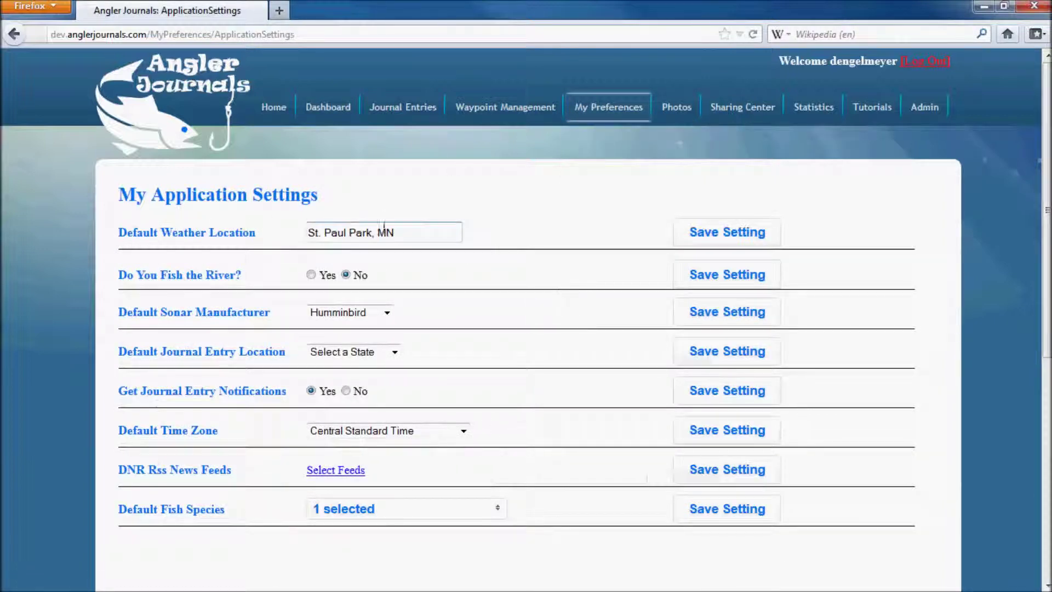
pyautogui.tripleClick(410, 230)
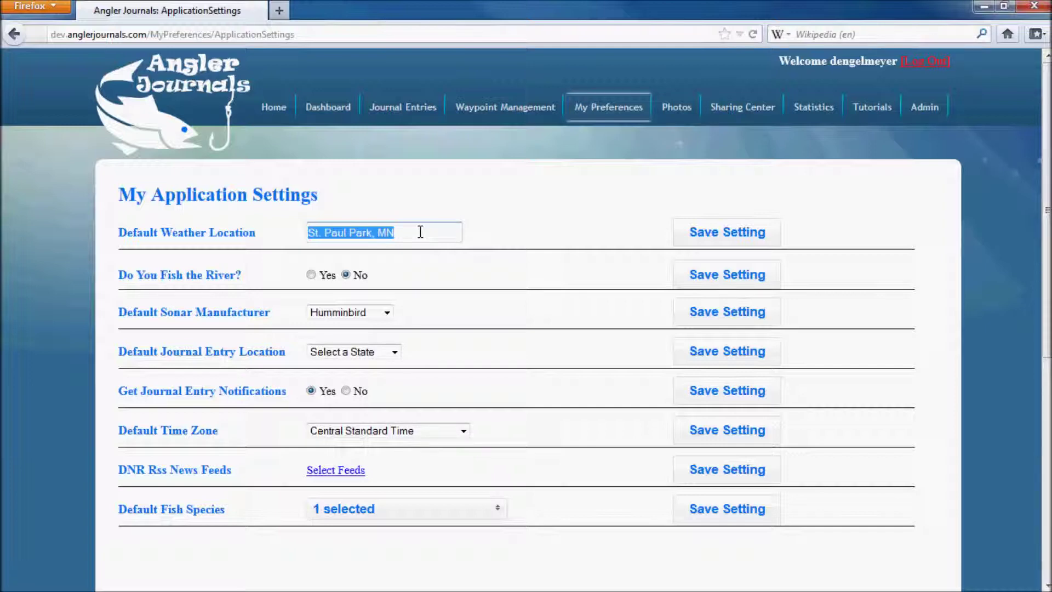
pyautogui.write('Rochester, MN')
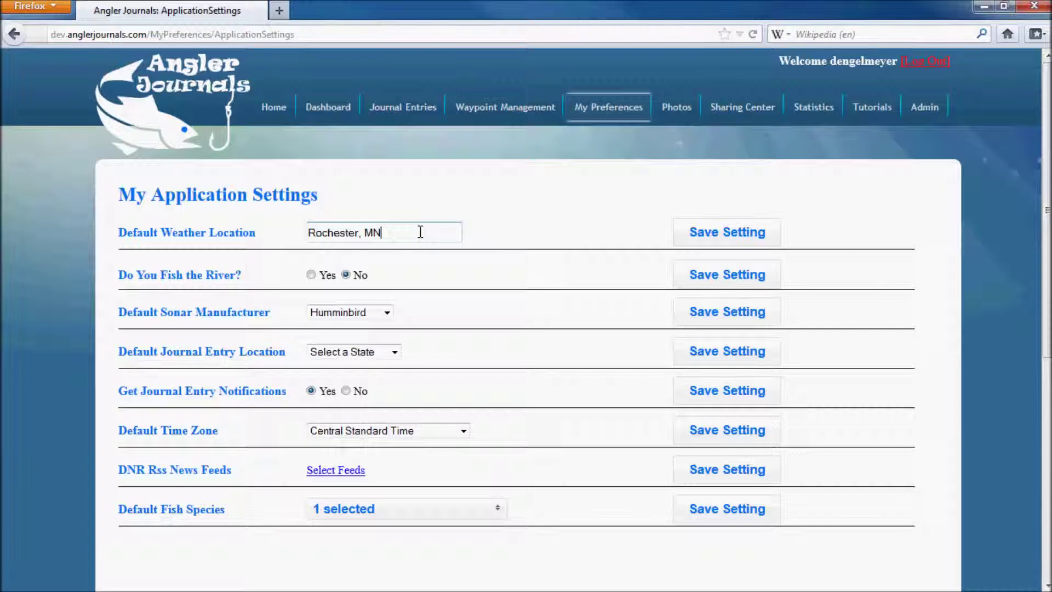
pyautogui.click(704, 234)
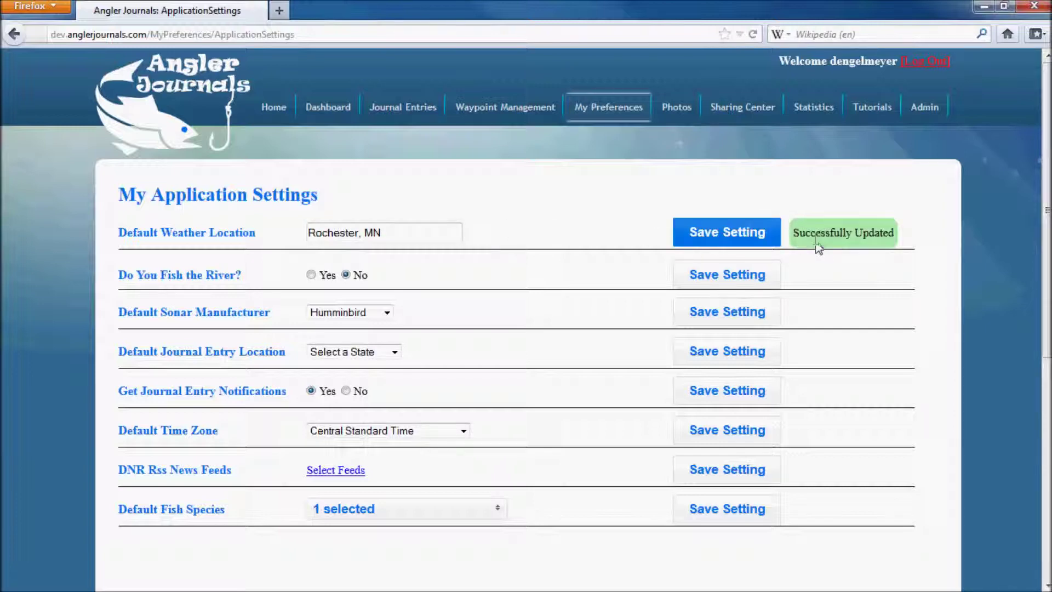
# Check the dashboard Weather panel for Rochester, MN, then return to Application Settings.
pyautogui.click(322, 107)
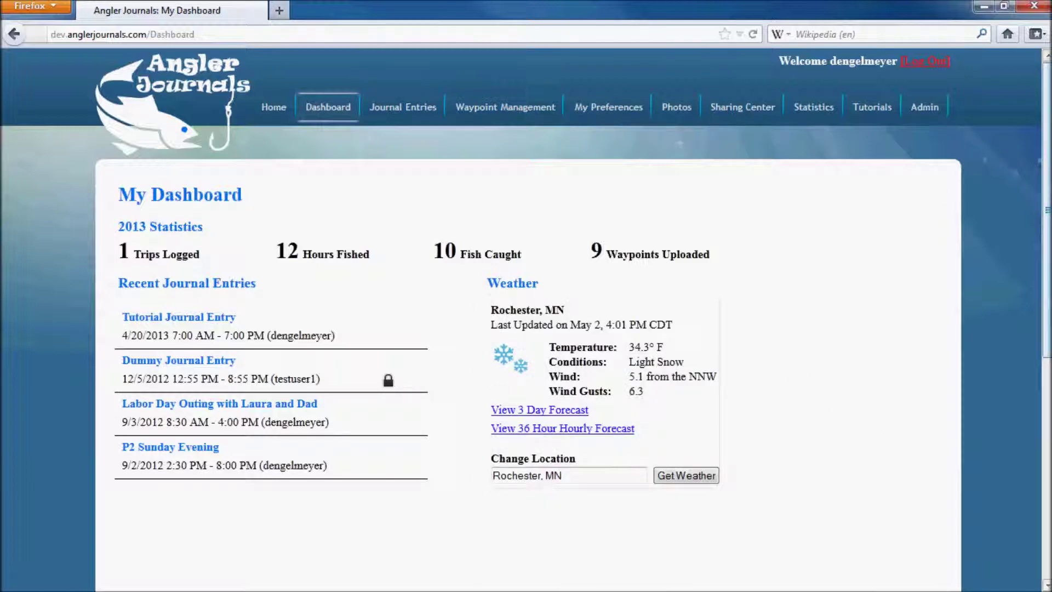
pyautogui.scroll(-3, 526, 329)
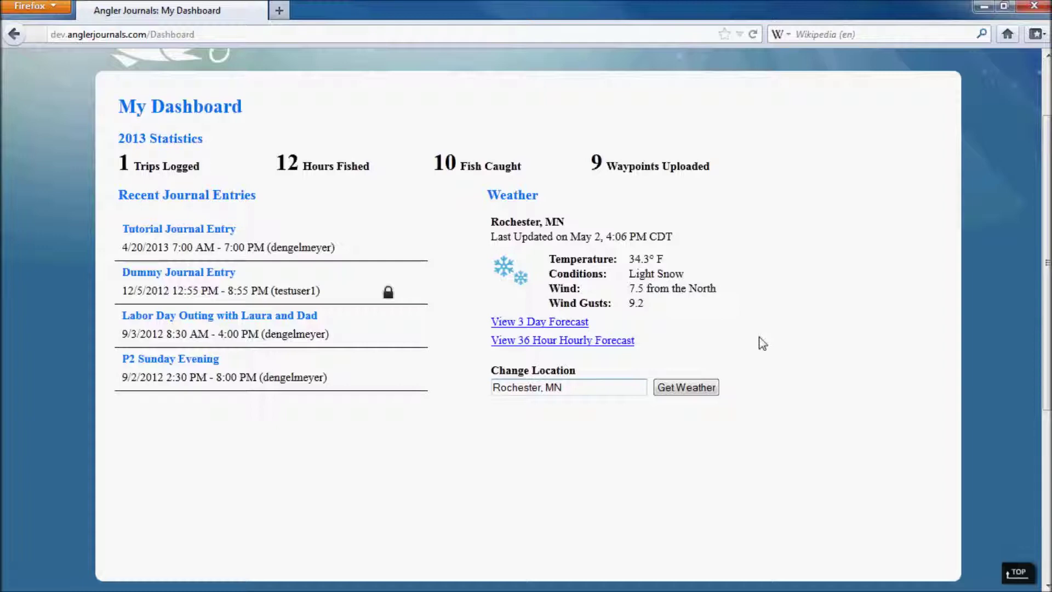
pyautogui.scroll(3, 758, 337)
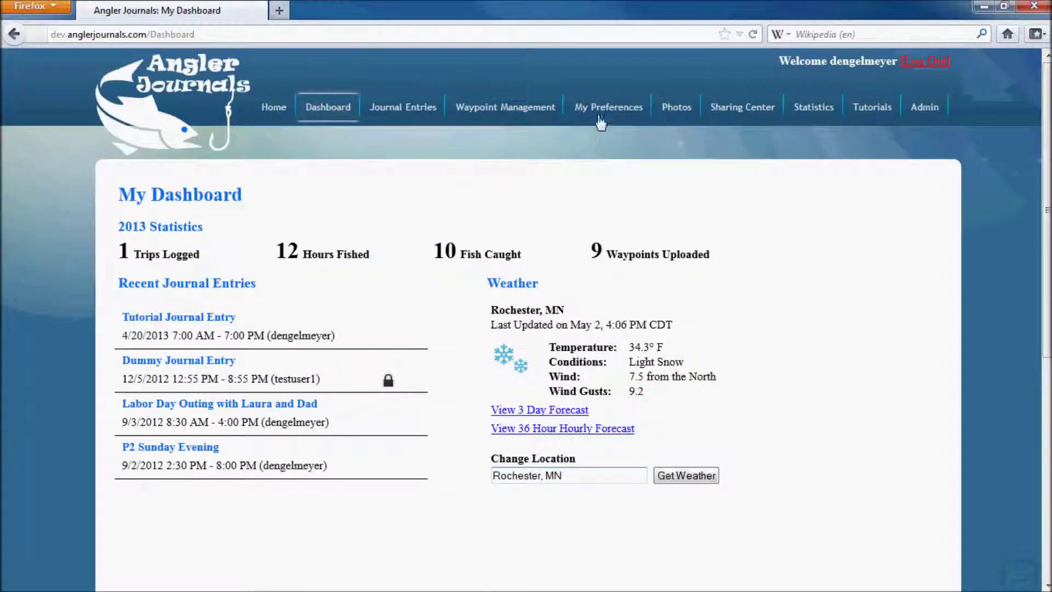
pyautogui.moveTo(603, 112)
pyautogui.click(593, 140)
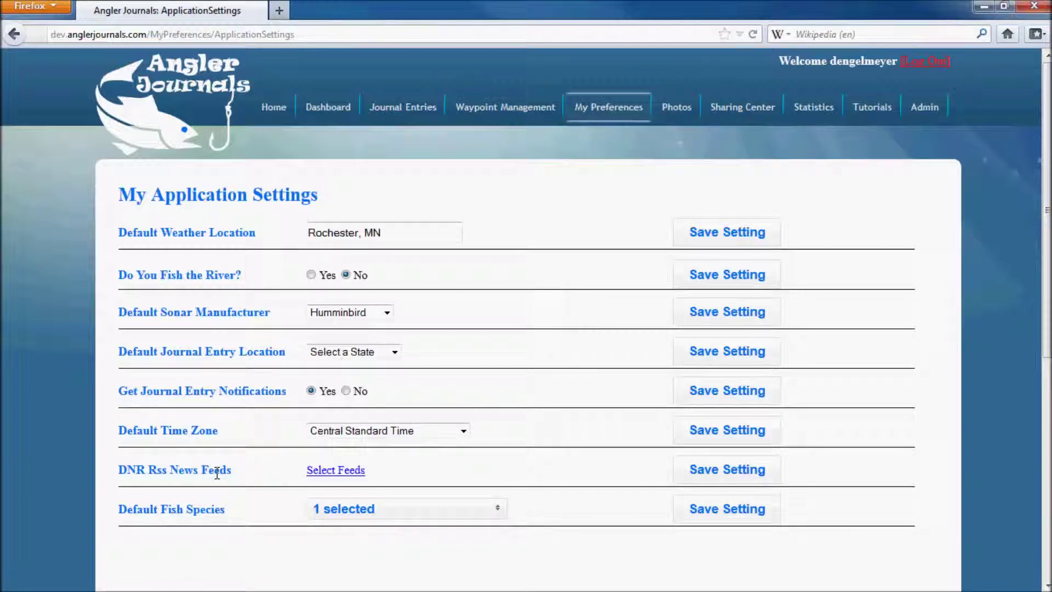
# Add the Minnesota News feed in the RSS feed chooser.
pyautogui.click(329, 472)
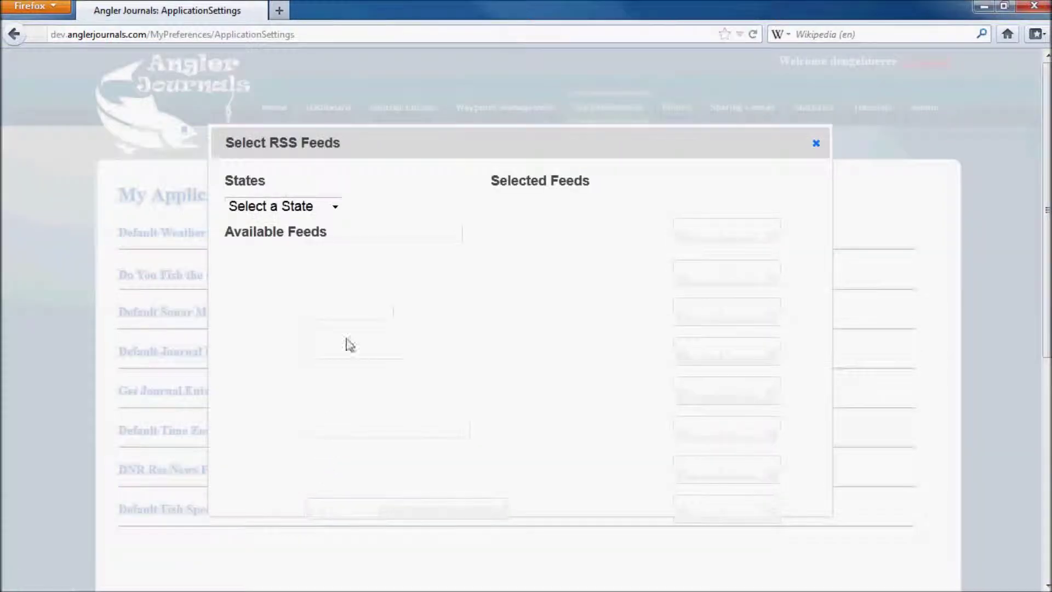
pyautogui.click(333, 206)
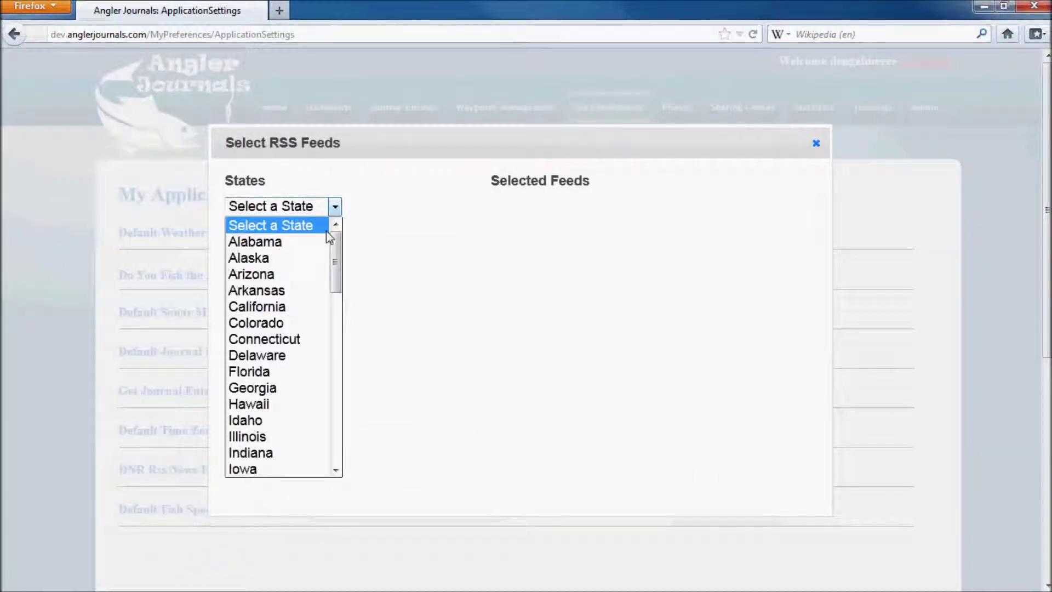
pyautogui.scroll(-2, 309, 347)
pyautogui.scroll(-2, 308, 347)
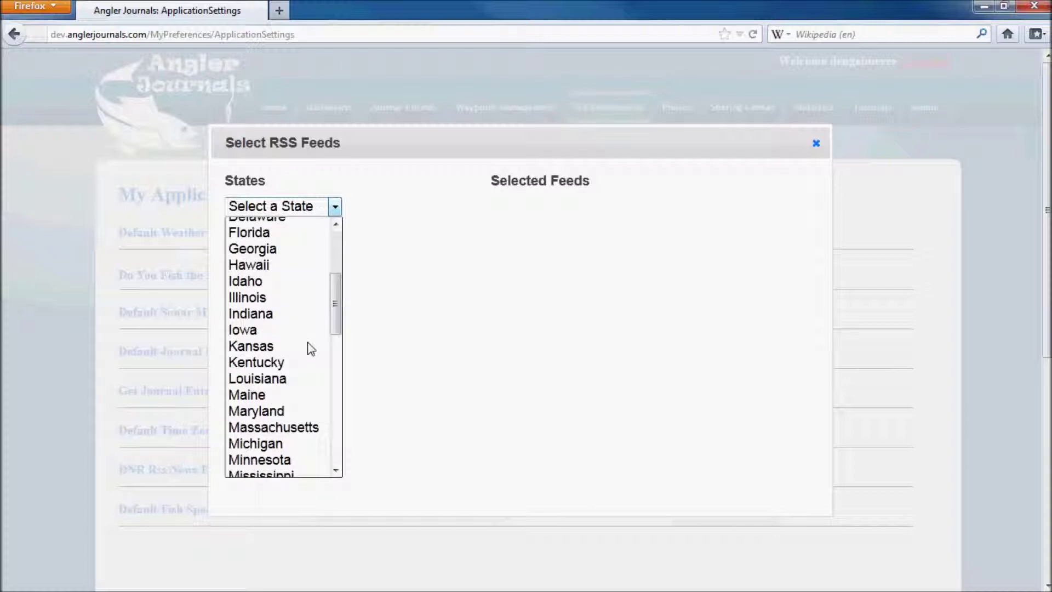
pyautogui.click(278, 420)
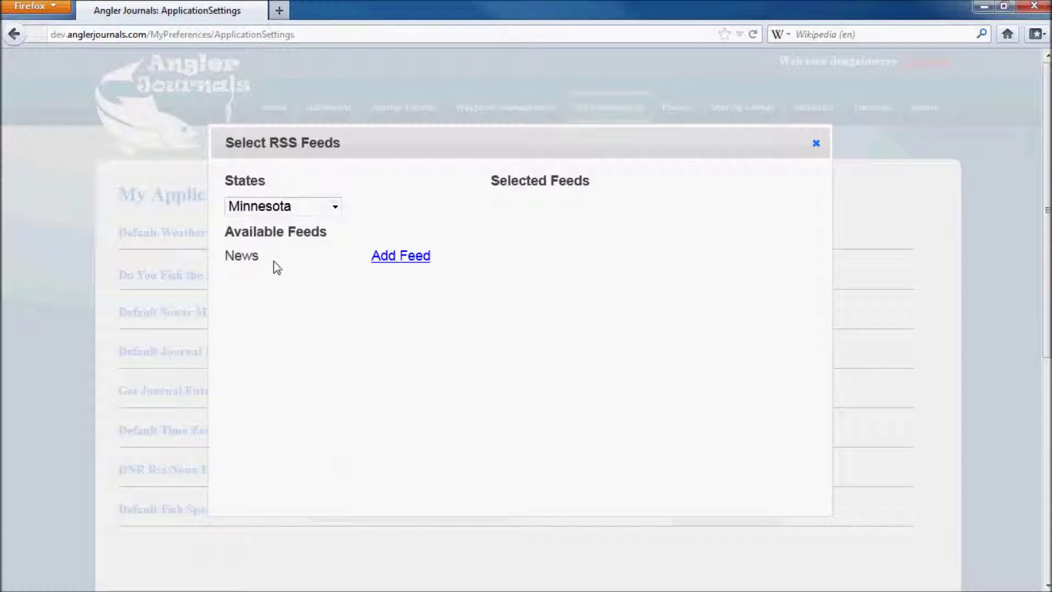
pyautogui.click(398, 257)
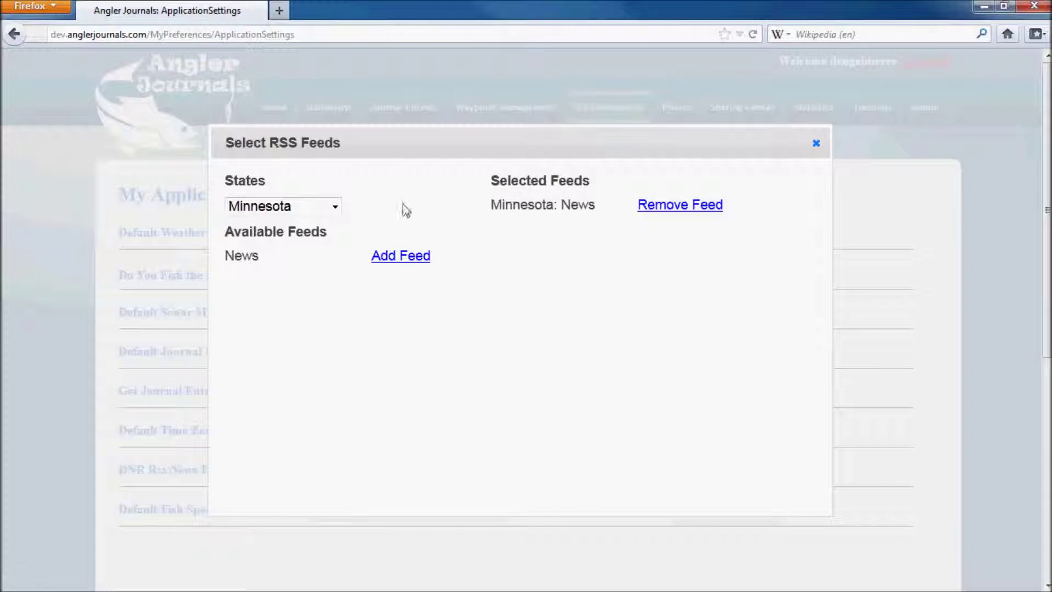
# Add Nebraska's News feed, then remove it again.
pyautogui.click(334, 208)
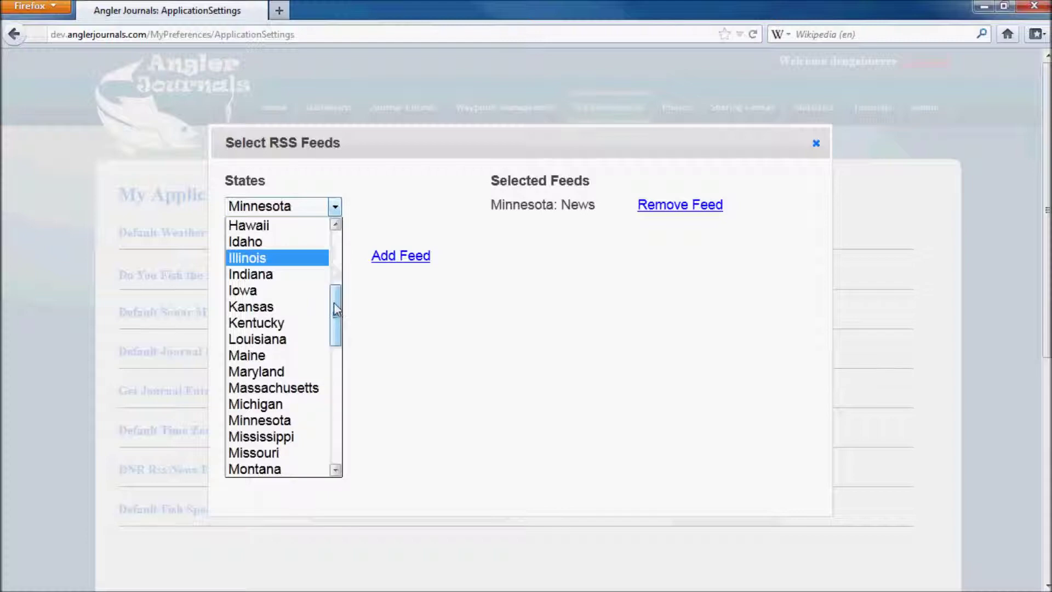
pyautogui.scroll(-2, 296, 416)
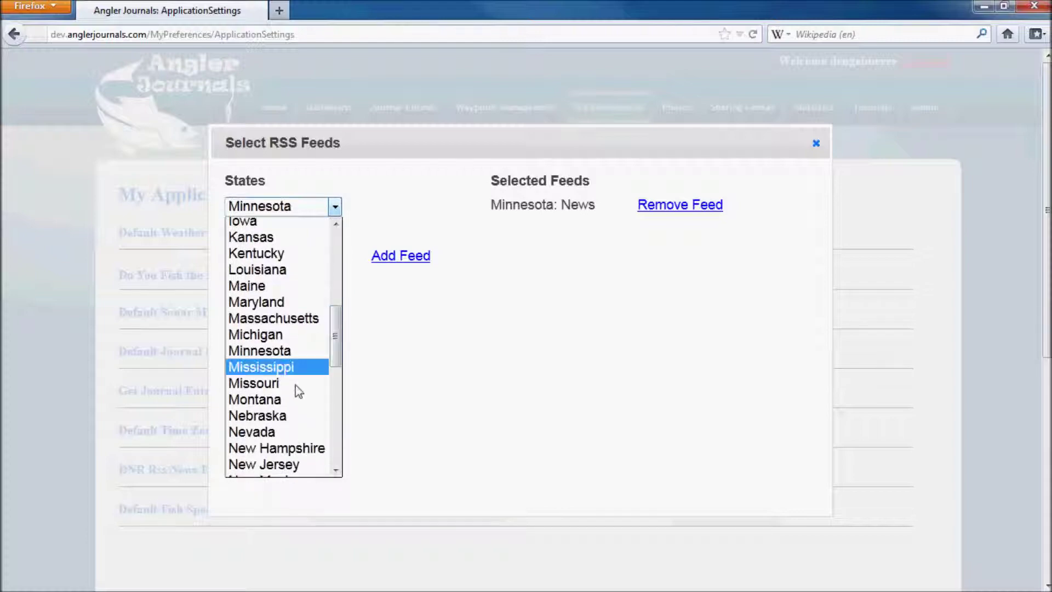
pyautogui.click(293, 415)
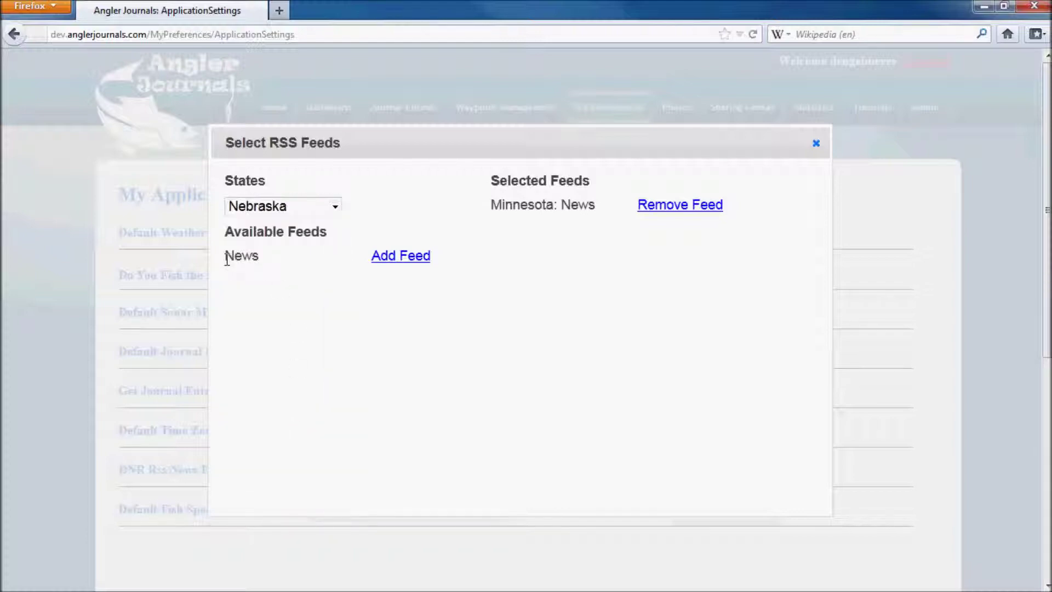
pyautogui.click(394, 265)
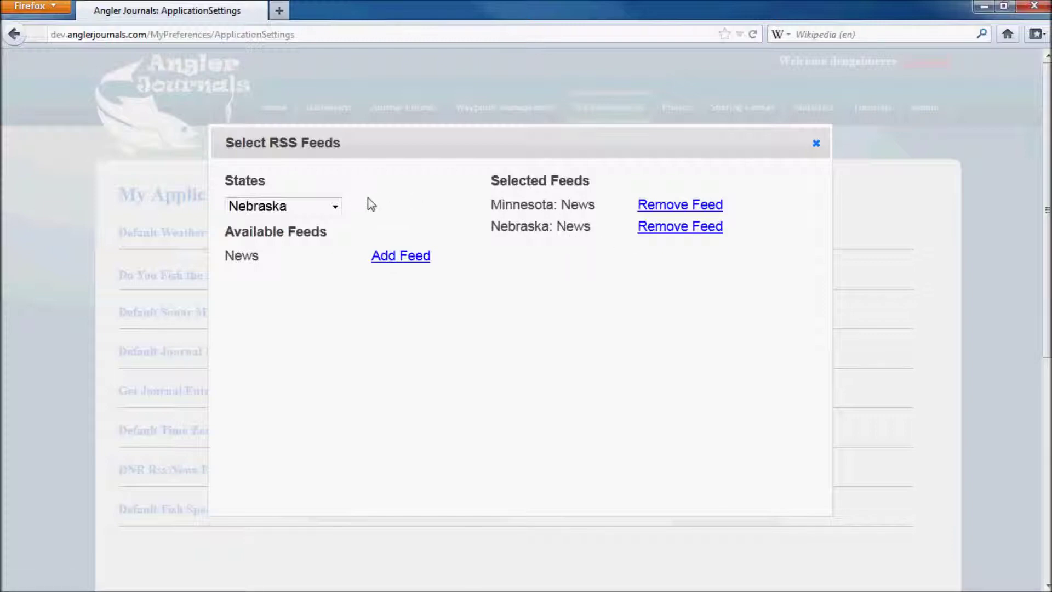
pyautogui.click(680, 227)
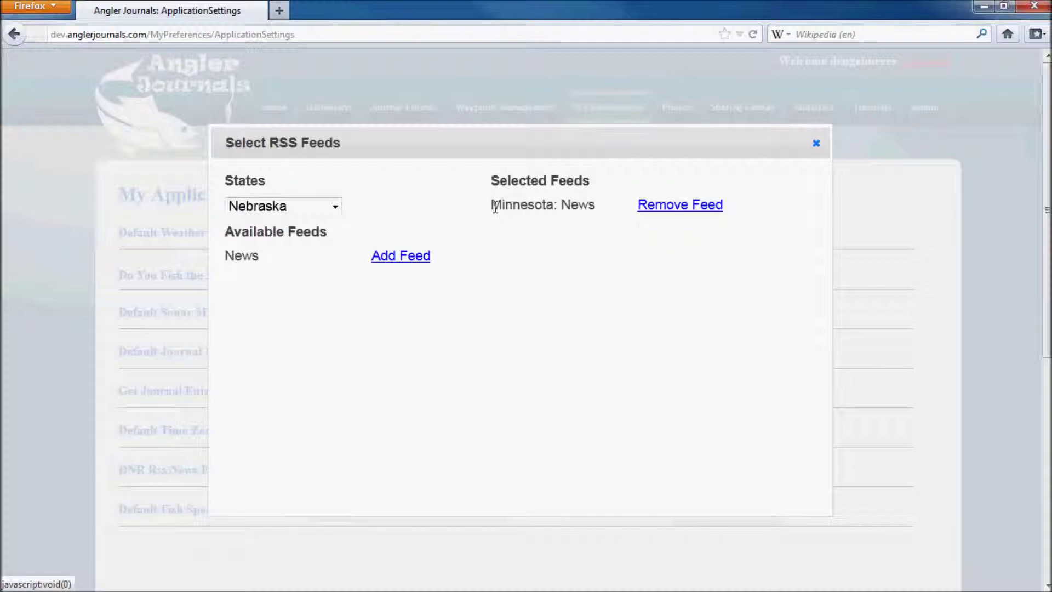
# Browse the Kansas and Kentucky feeds, then close the feed chooser.
pyautogui.click(334, 207)
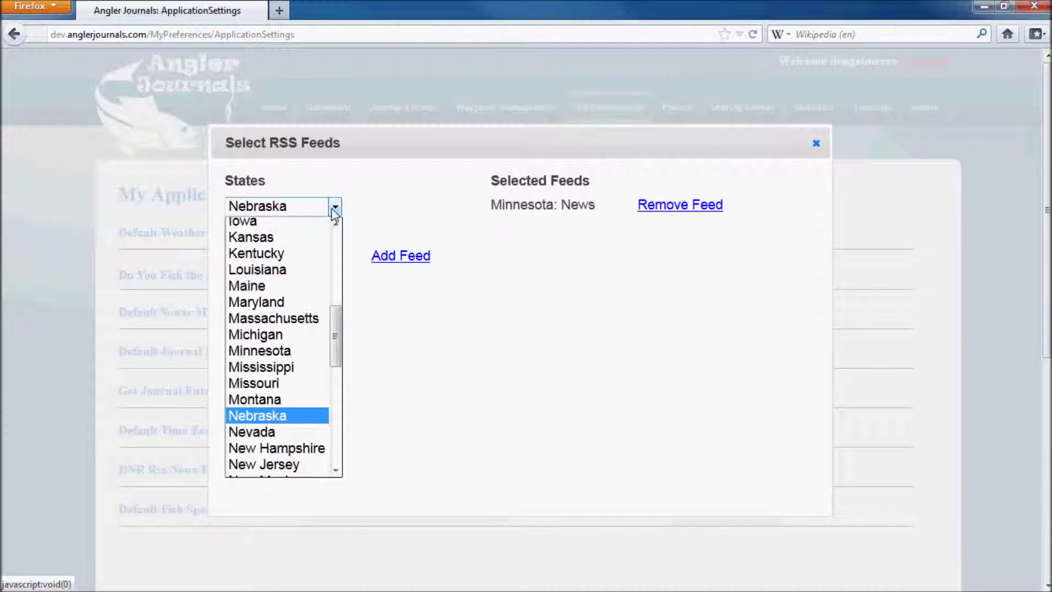
pyautogui.click(272, 242)
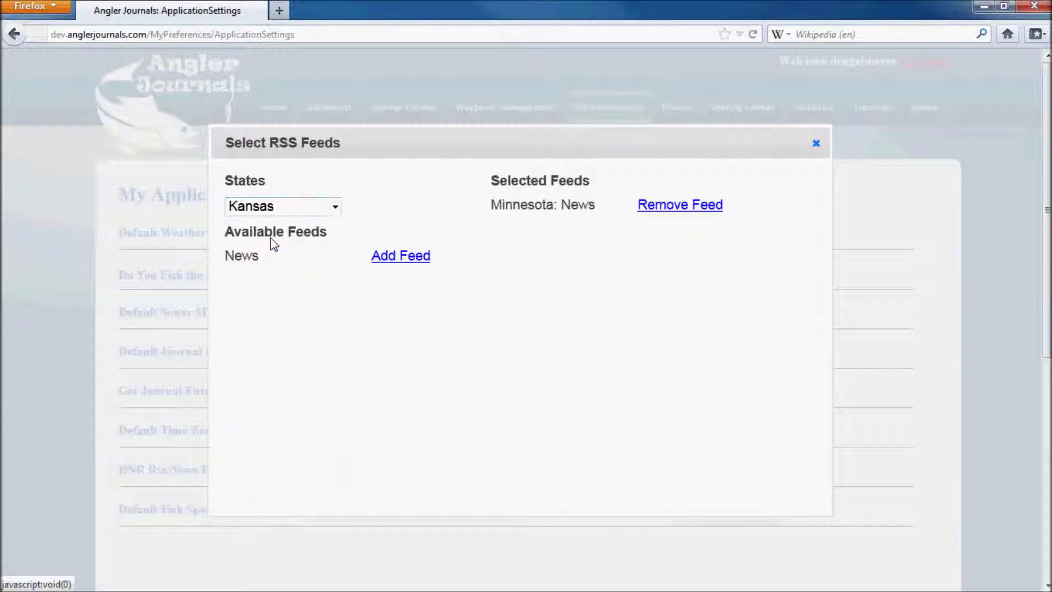
pyautogui.click(334, 206)
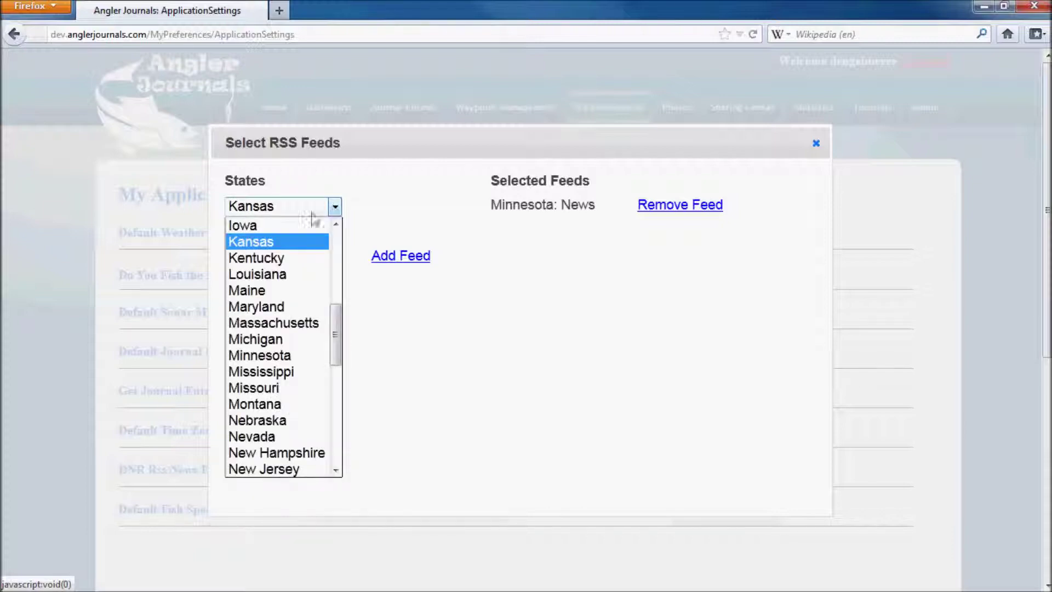
pyautogui.click(284, 253)
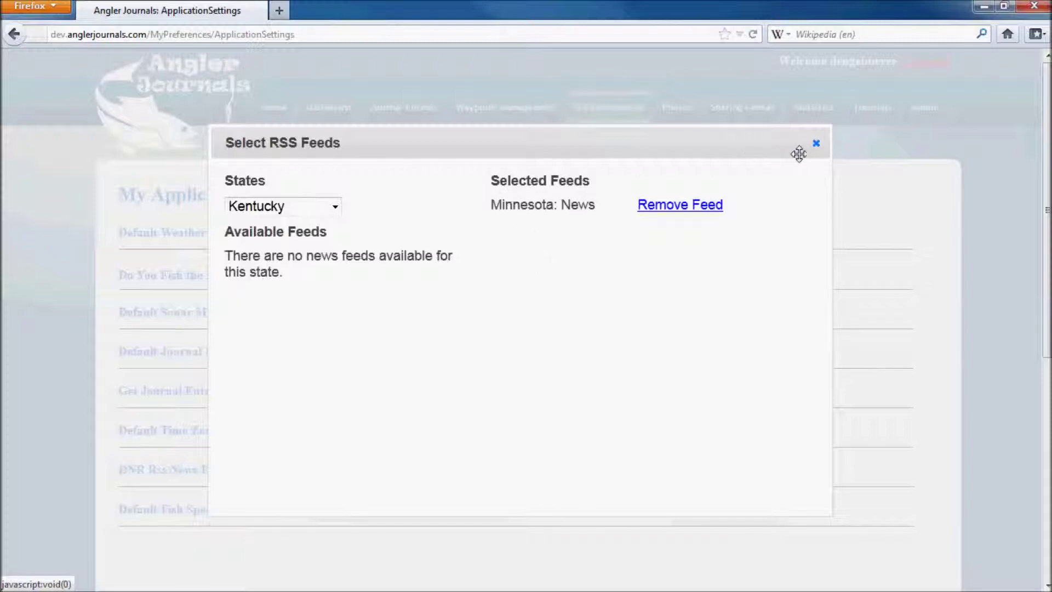
pyautogui.click(815, 145)
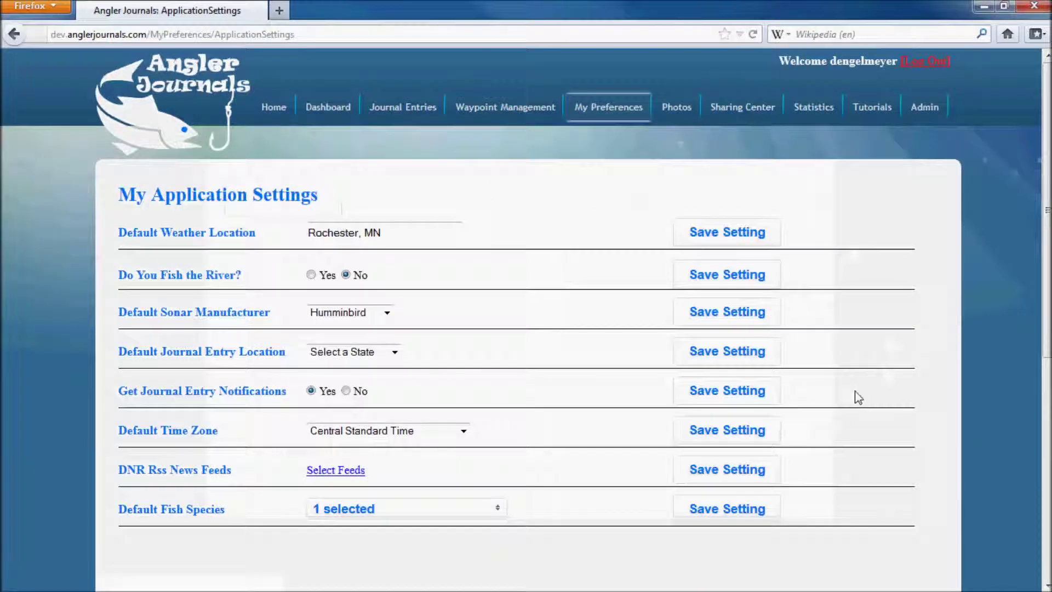
# Save the DNR news feed setting and scroll the dashboard down to DNR News.
pyautogui.click(747, 475)
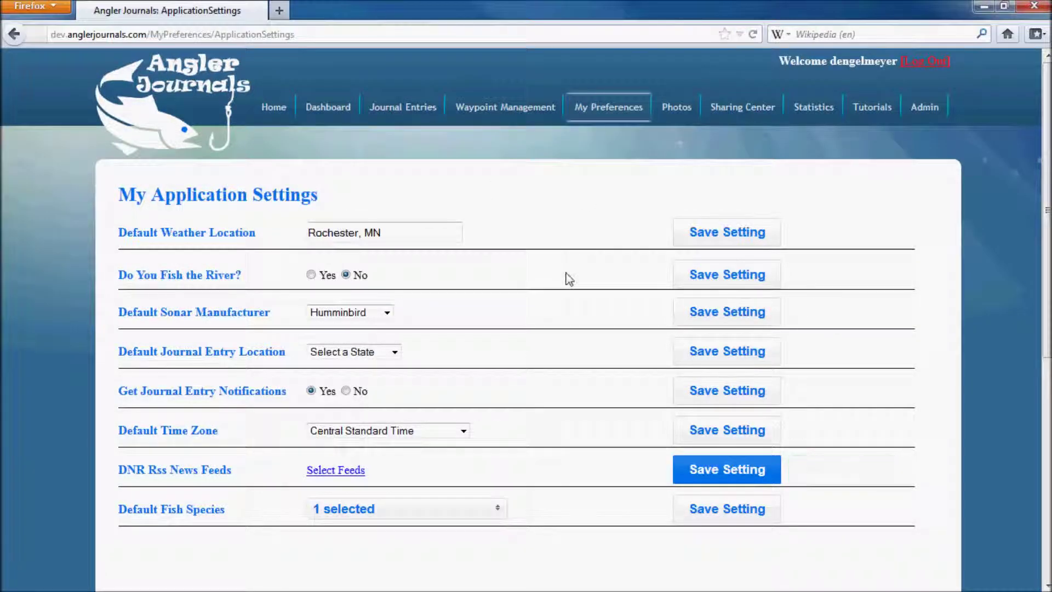
pyautogui.click(325, 117)
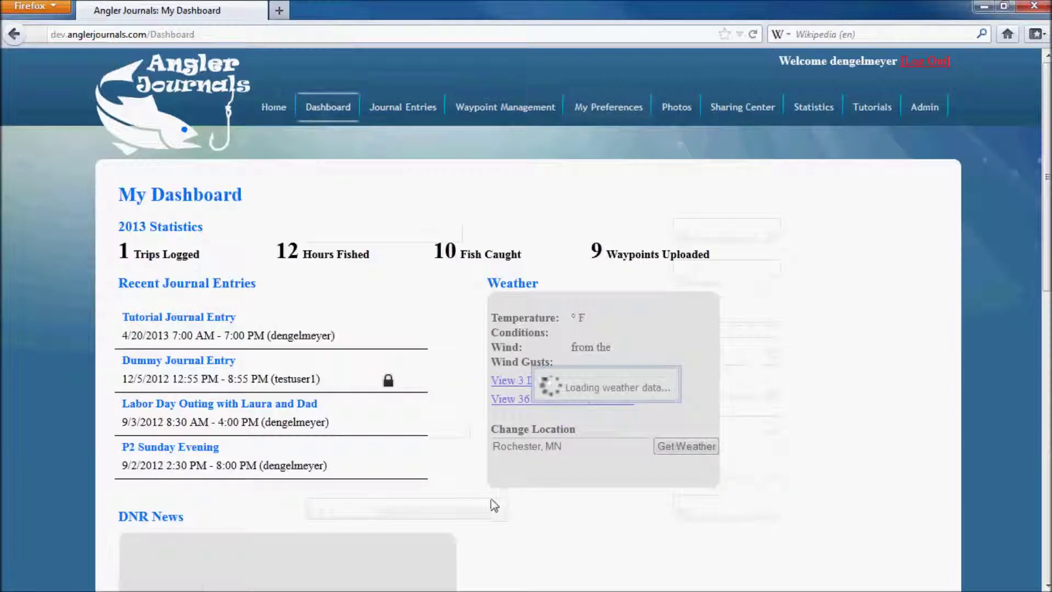
pyautogui.scroll(-3, 490, 499)
pyautogui.scroll(-6, 488, 495)
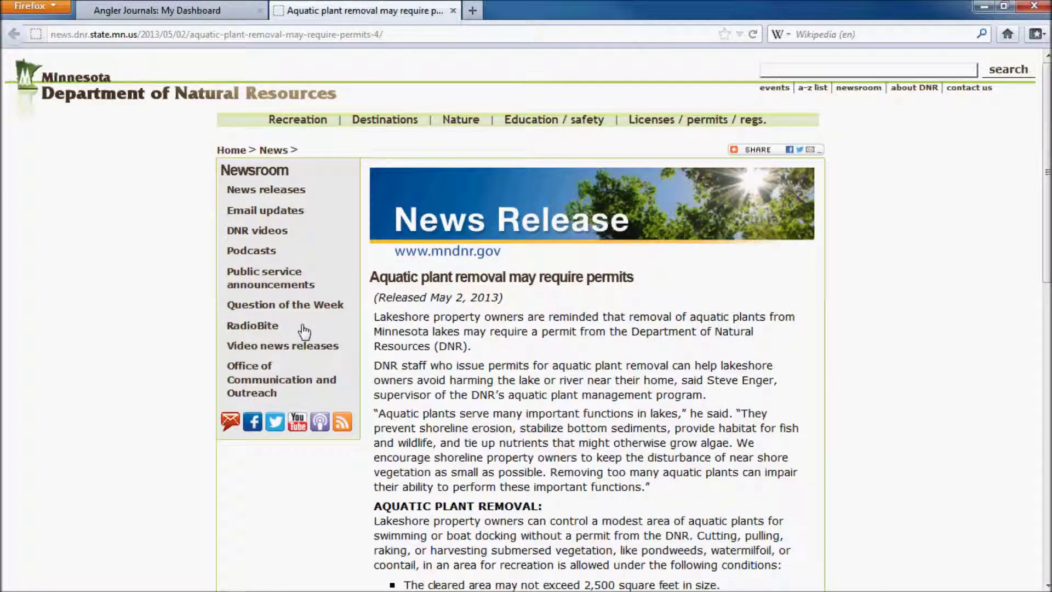
# Scroll through the aquatic plant removal release and close its tab.
pyautogui.scroll(-10, 477, 383)
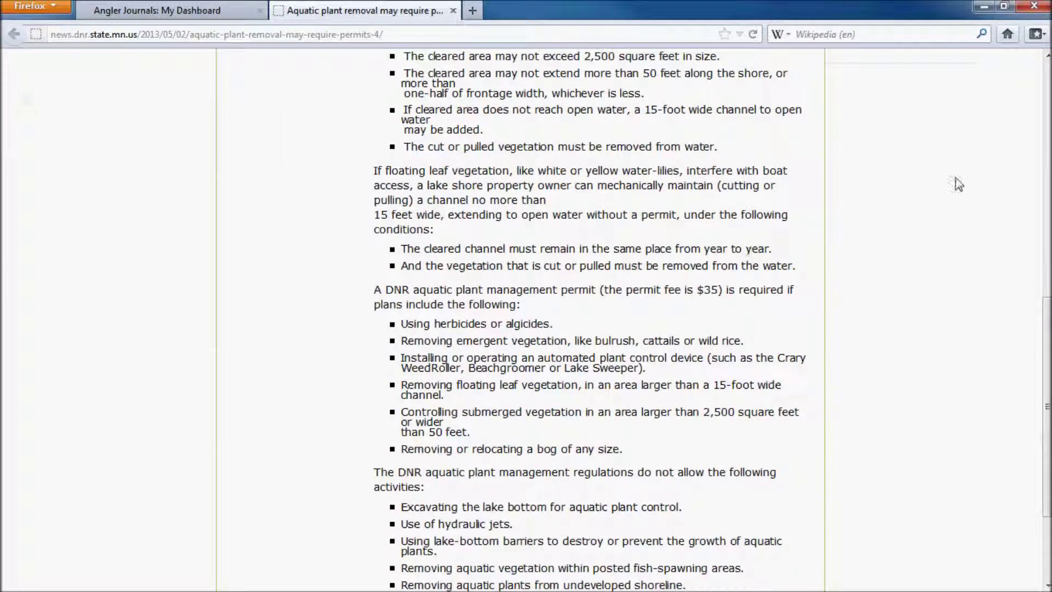
pyautogui.click(453, 11)
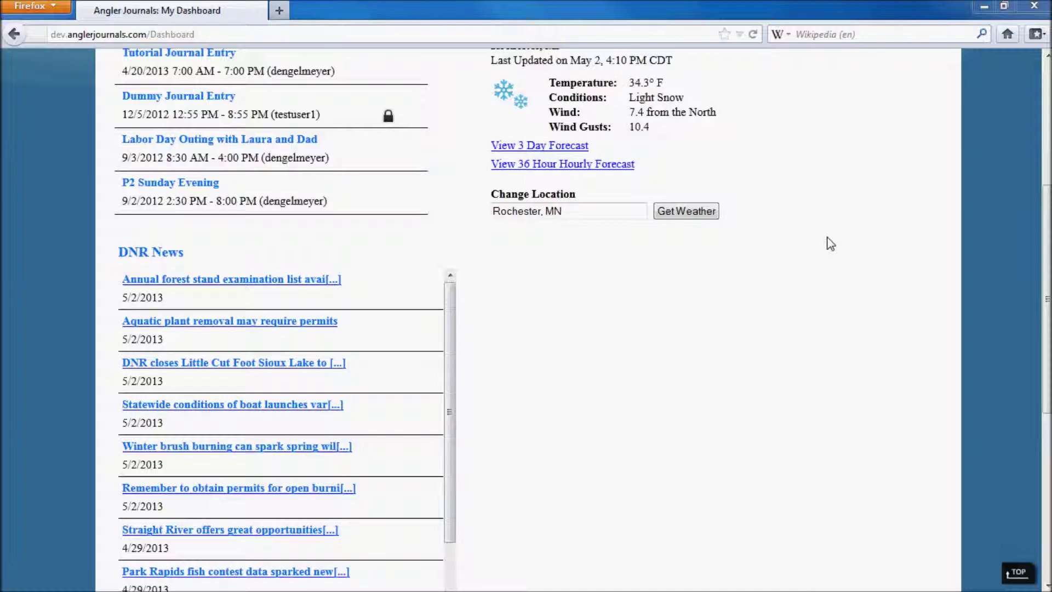
# Save 'Yes' for Do You Fish the River? in Application Settings.
pyautogui.scroll(5, 827, 242)
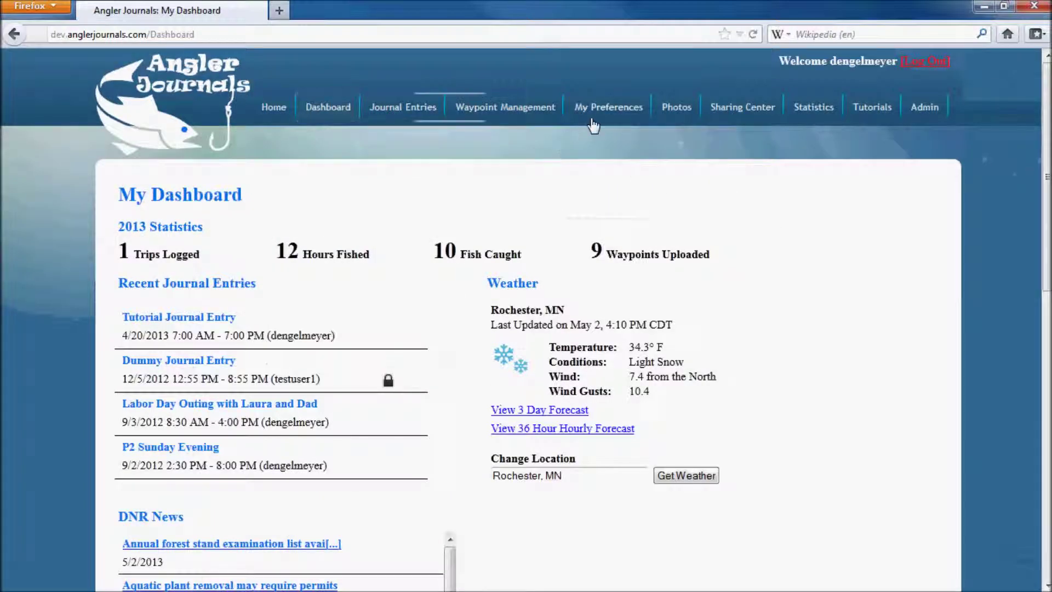
pyautogui.moveTo(591, 122)
pyautogui.click(594, 141)
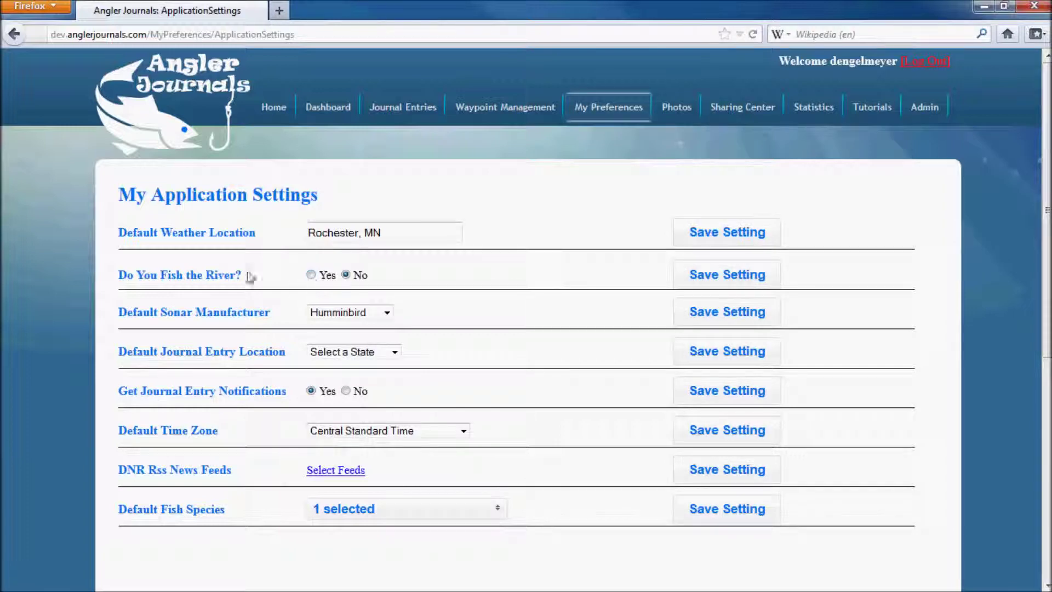
pyautogui.click(311, 275)
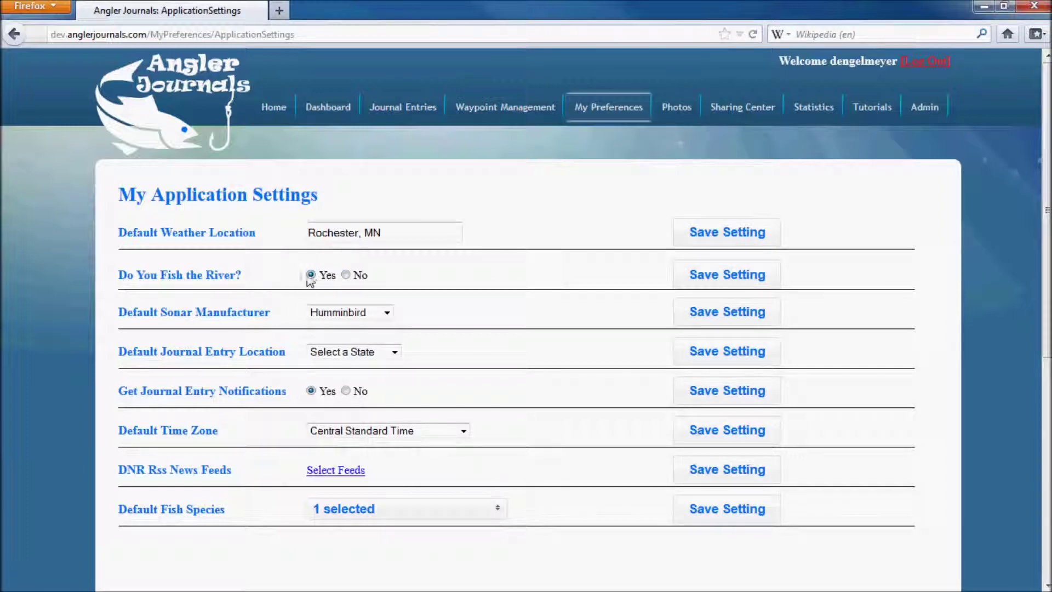
pyautogui.click(714, 280)
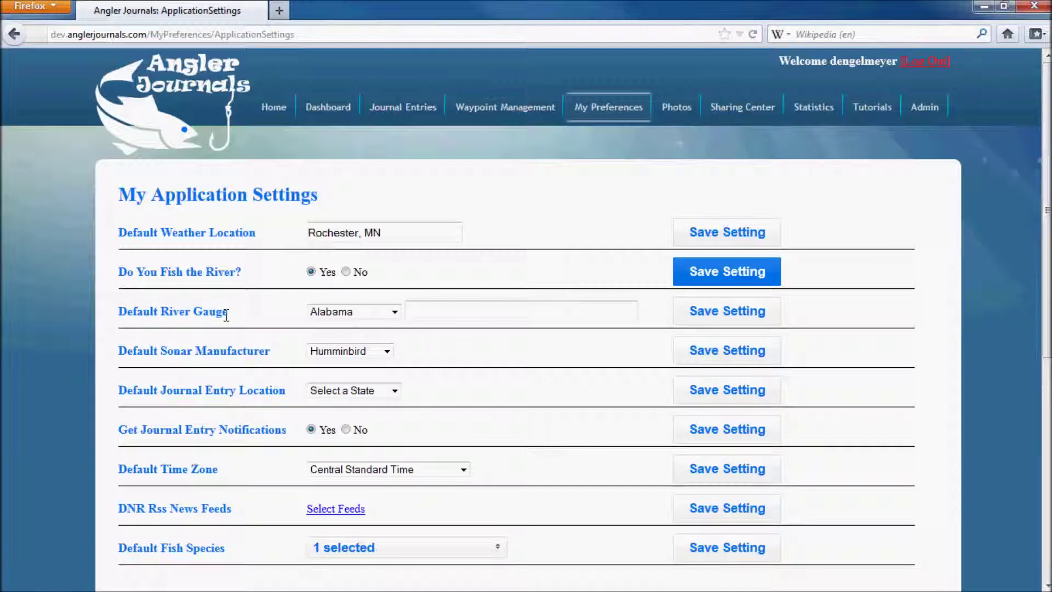
pyautogui.click(349, 314)
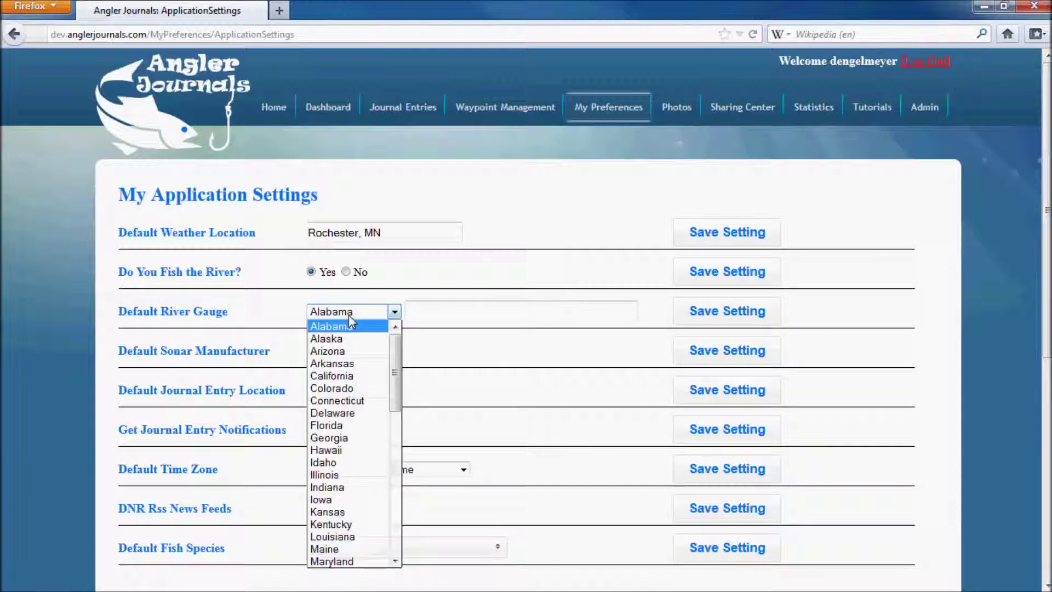
# Set the default river gauge to Minnesota's Mississippi River at St. Paul (STPM5) and save.
pyautogui.write('min')
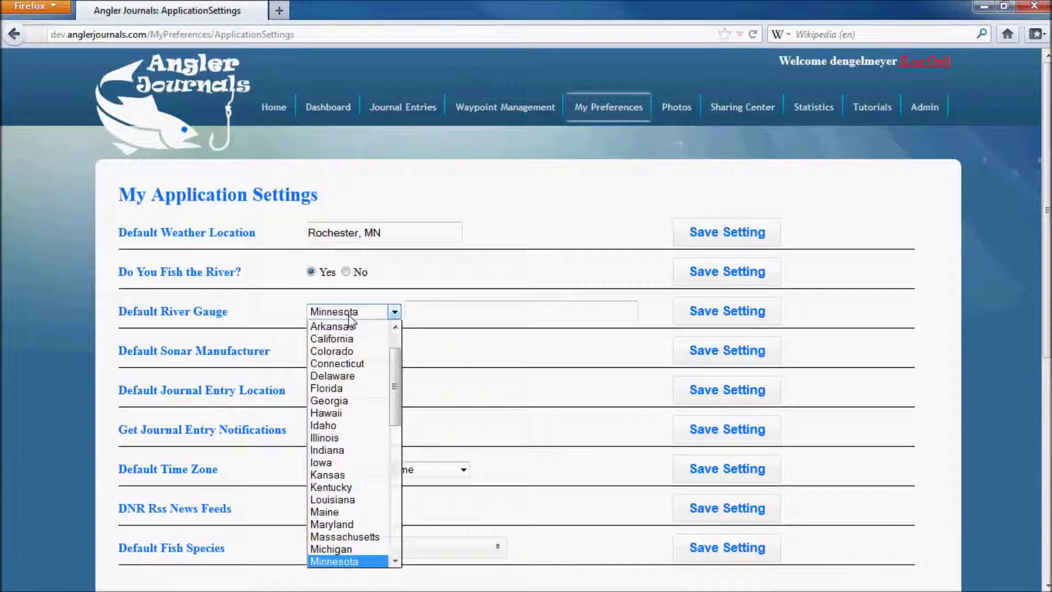
pyautogui.press('Return')
pyautogui.click(428, 314)
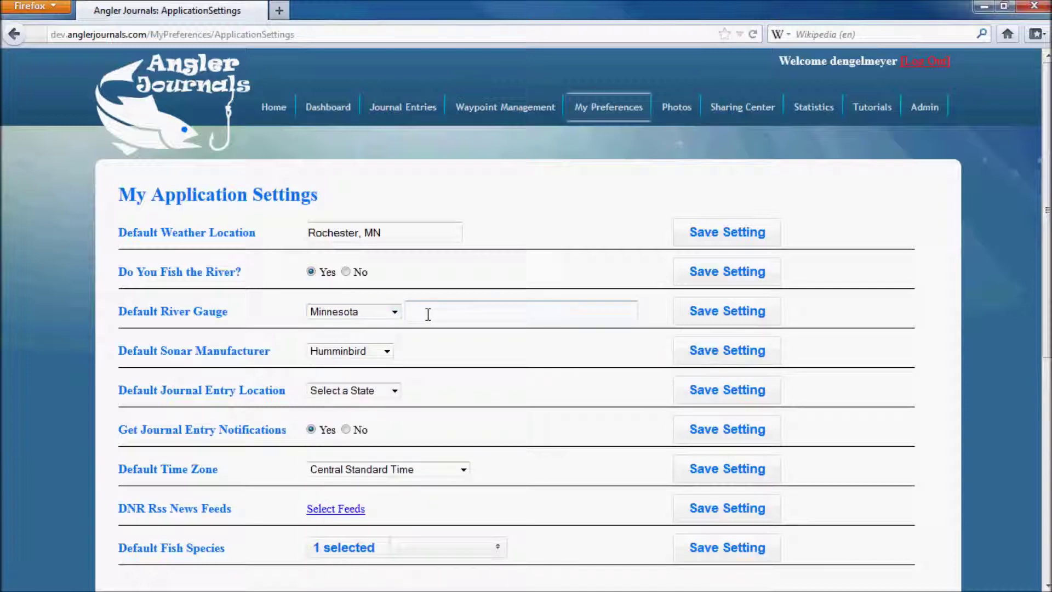
pyautogui.write('Mississ')
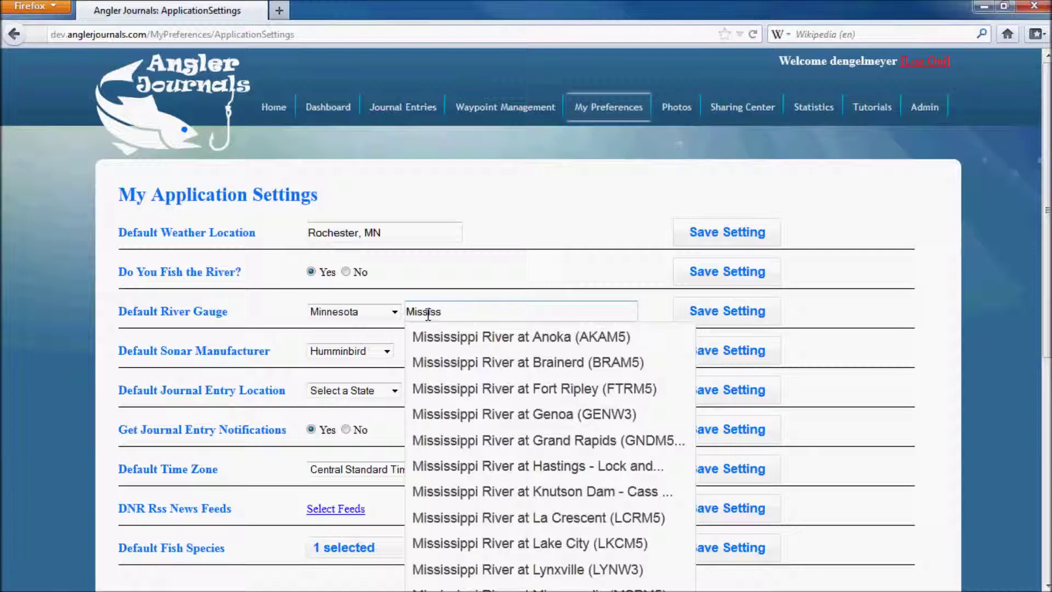
pyautogui.press('Down')
pyautogui.press('Down')
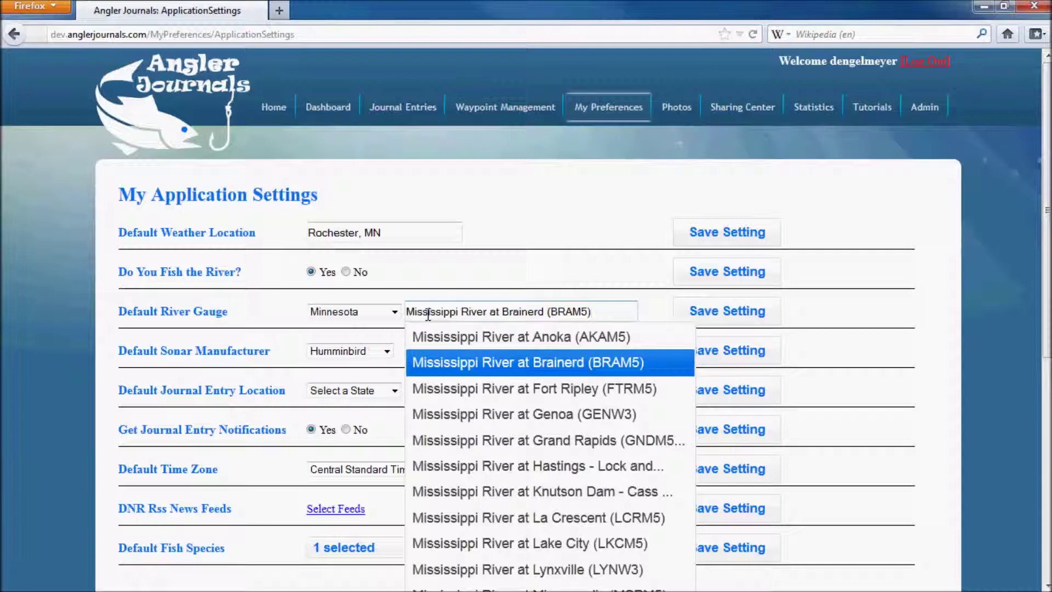
pyautogui.press('Down')
pyautogui.press('Down')
pyautogui.press('Down')
pyautogui.press('Down')
pyautogui.press('Down')
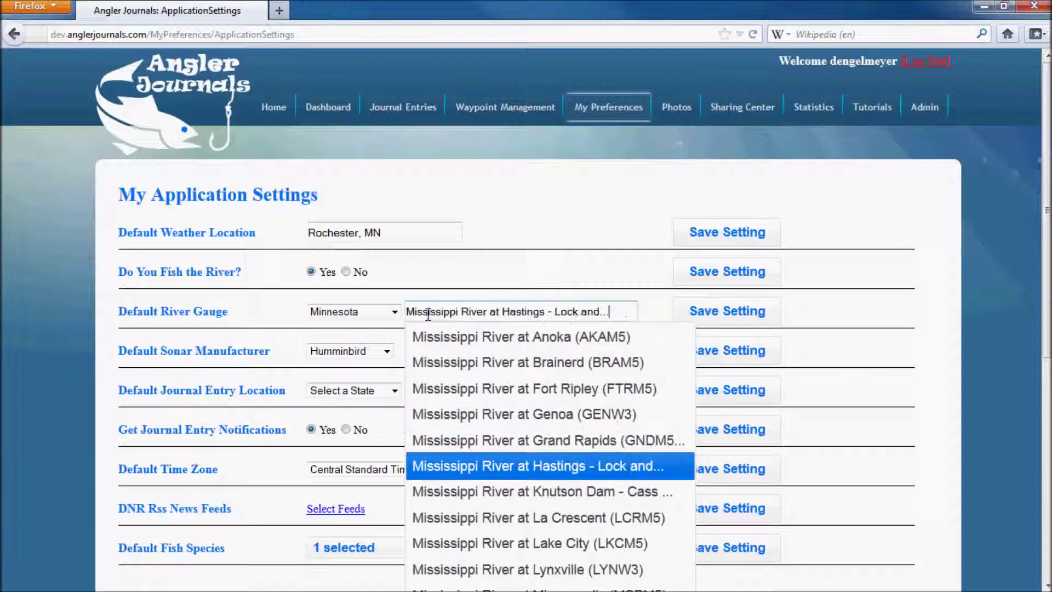
pyautogui.press('Down')
pyautogui.press('Down')
pyautogui.press('Down')
pyautogui.press('Down')
pyautogui.press('Down')
pyautogui.press('Down')
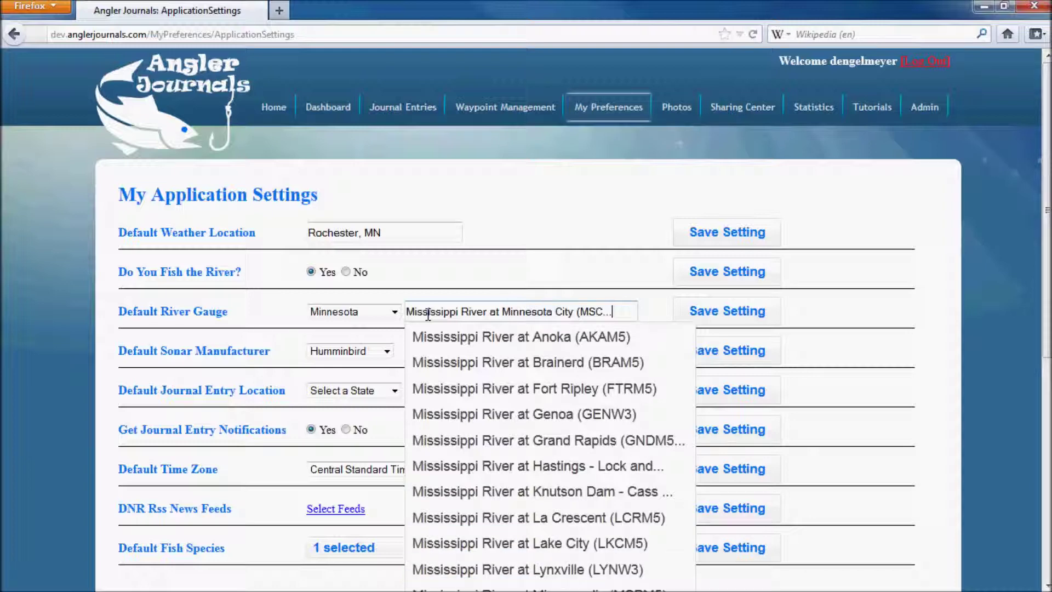
pyautogui.press('Down')
pyautogui.press('Down')
pyautogui.press('Down')
pyautogui.press('Down')
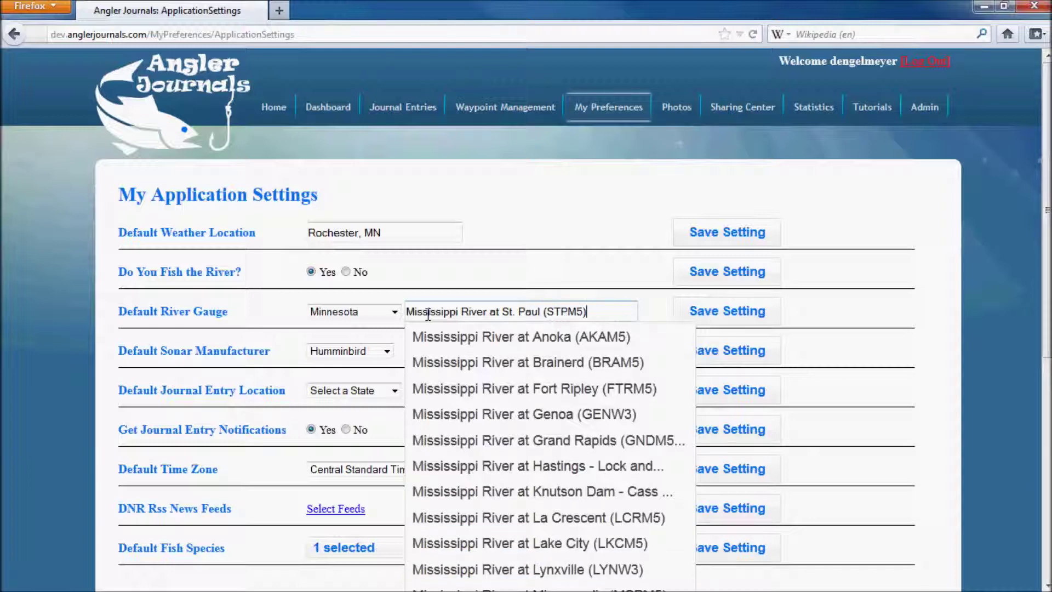
pyautogui.press('Up')
pyautogui.press('Return')
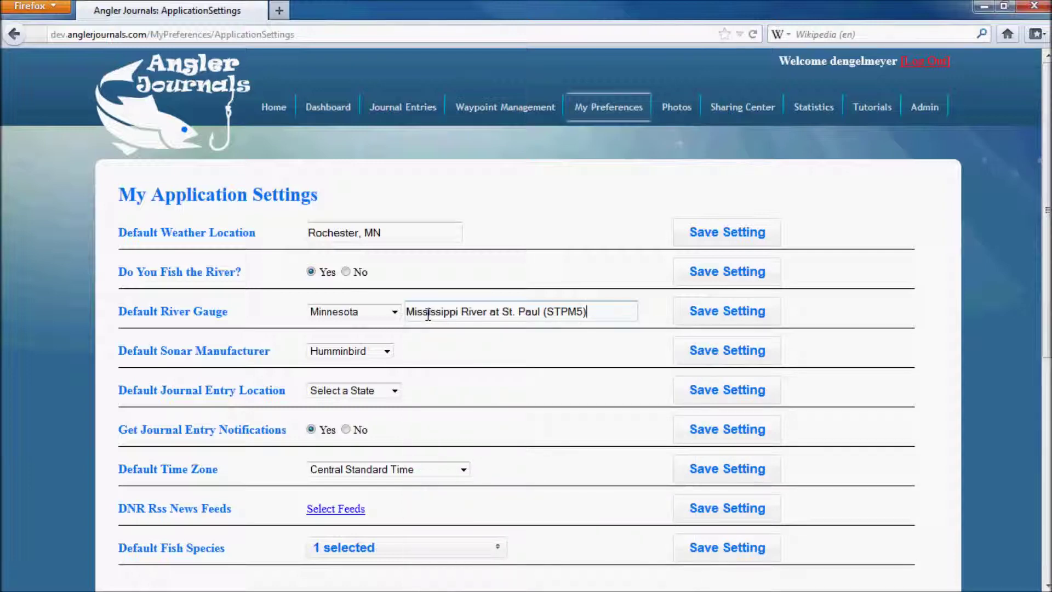
pyautogui.press('BackSpace')
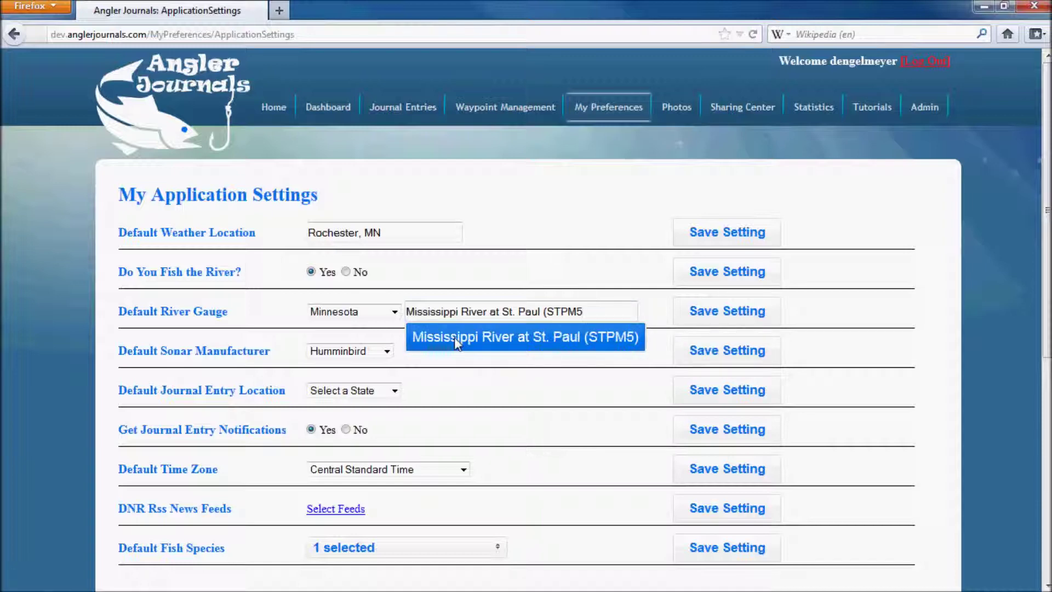
pyautogui.click(520, 345)
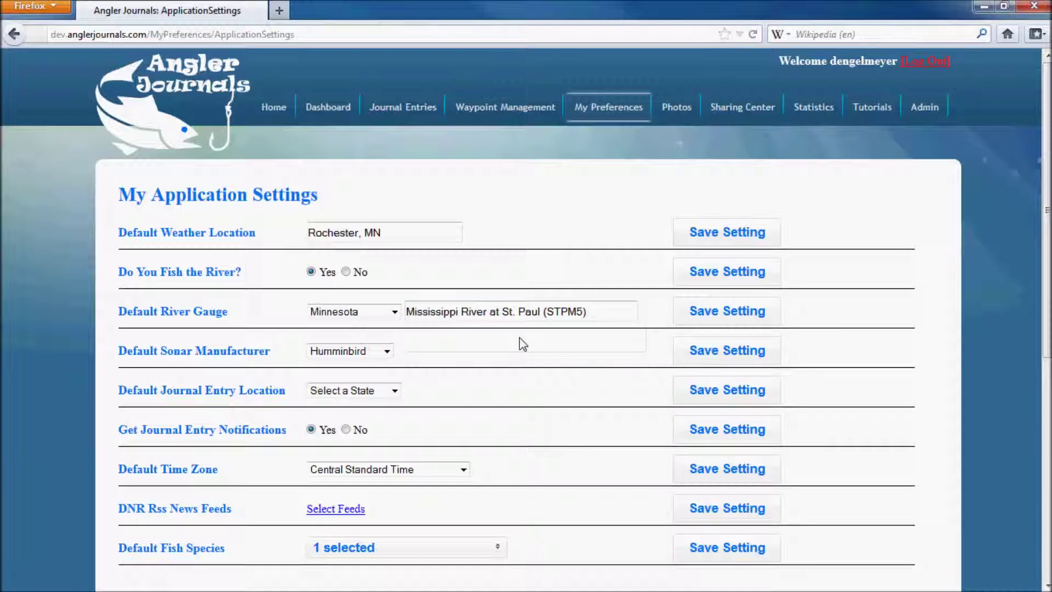
pyautogui.click(729, 316)
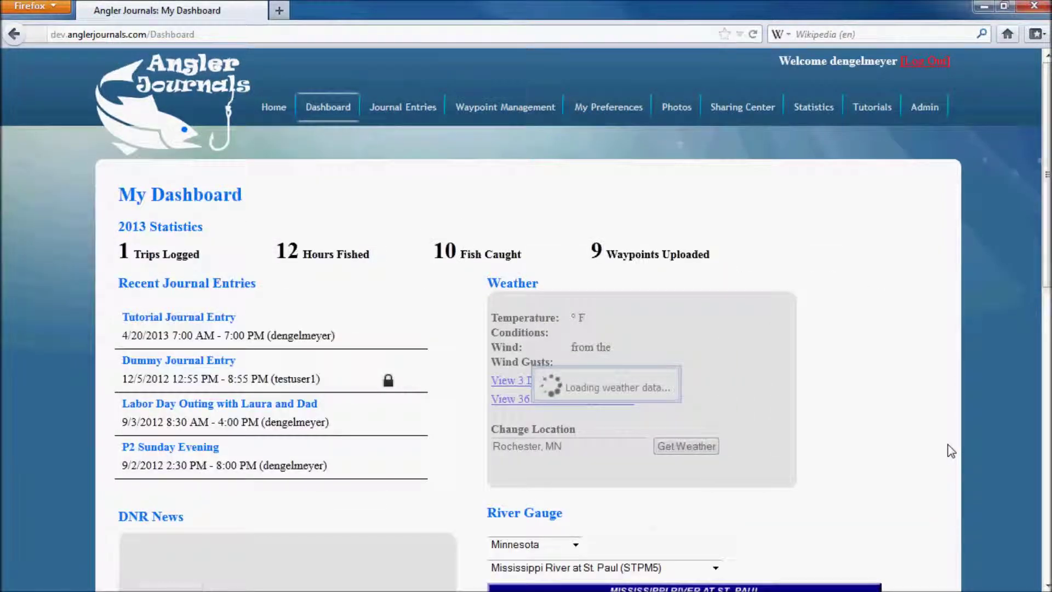
# Show the Fort Ripley gauge chart in the dashboard River Gauge panel.
pyautogui.scroll(-5, 948, 445)
pyautogui.scroll(-7, 950, 450)
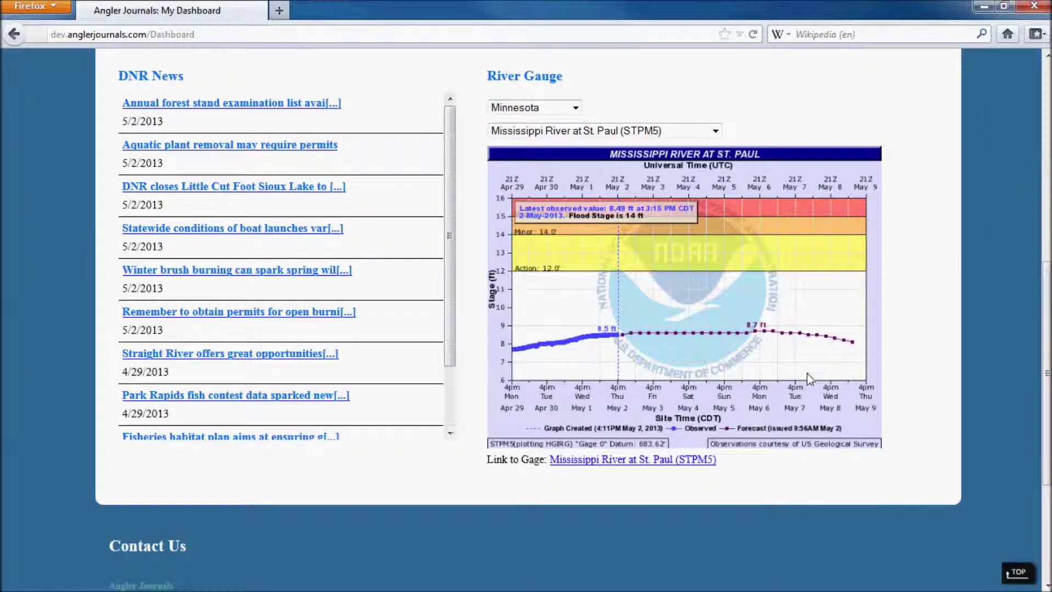
pyautogui.scroll(3, 935, 375)
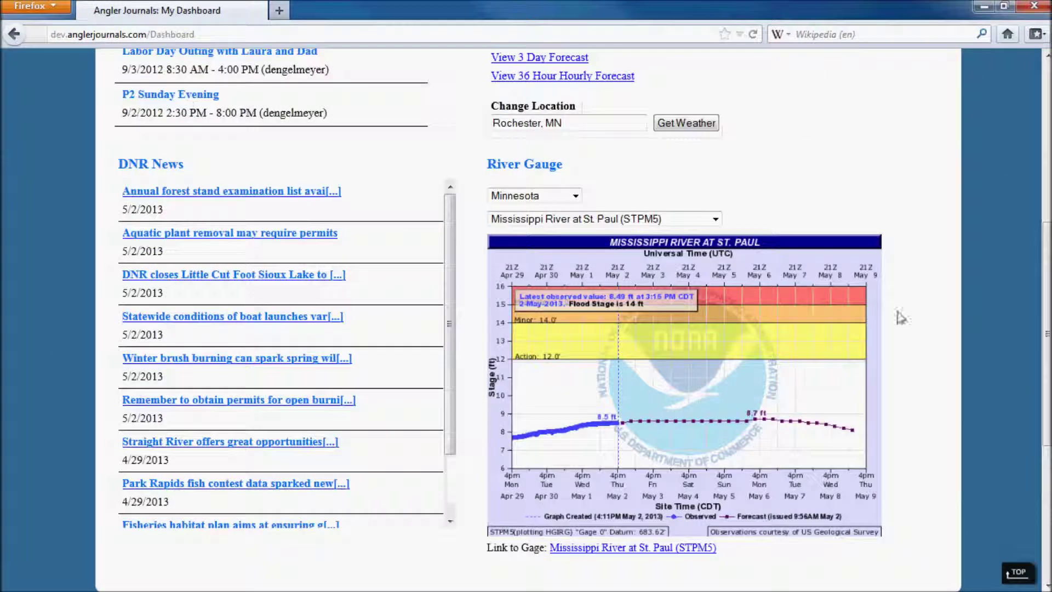
pyautogui.click(714, 220)
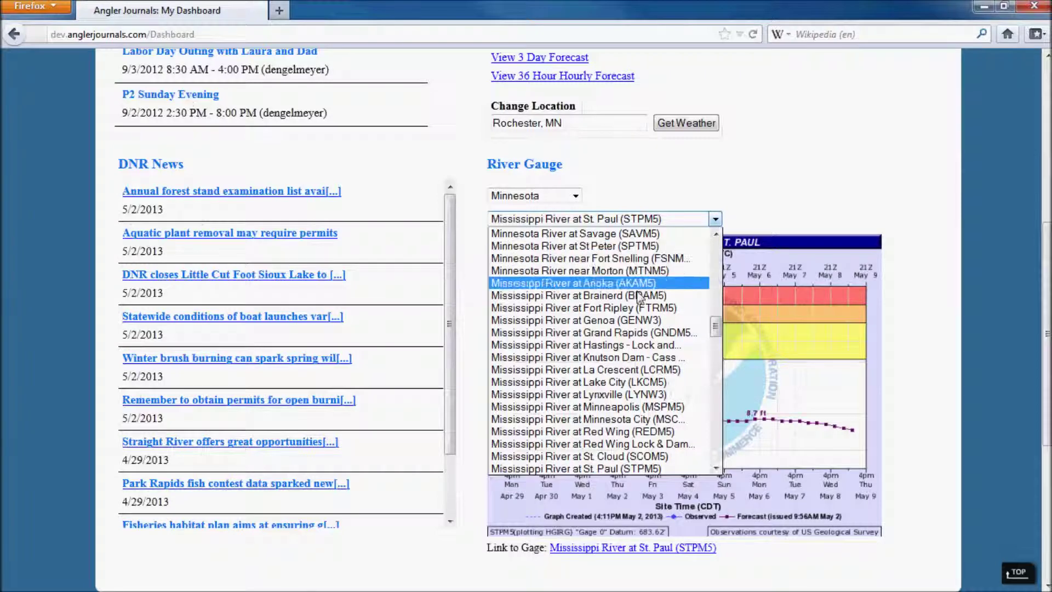
pyautogui.click(625, 308)
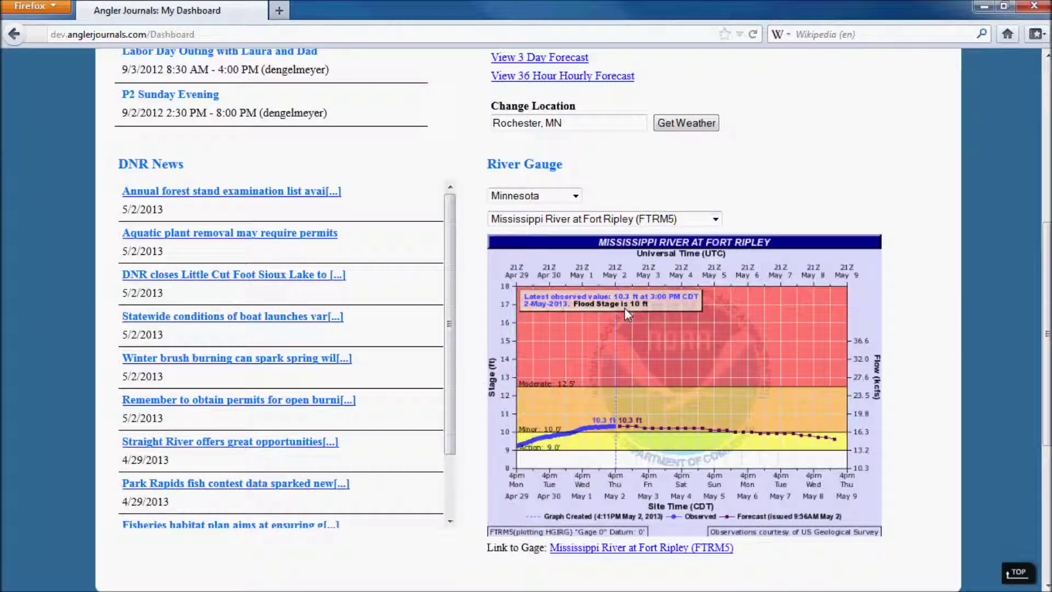
# Switch the gauge chart to Mississippi's Bogue Chitto River near Tylertown (TYTM6).
pyautogui.click(575, 196)
pyautogui.moveTo(574, 257); pyautogui.dragTo(573, 300)
pyautogui.click(518, 344)
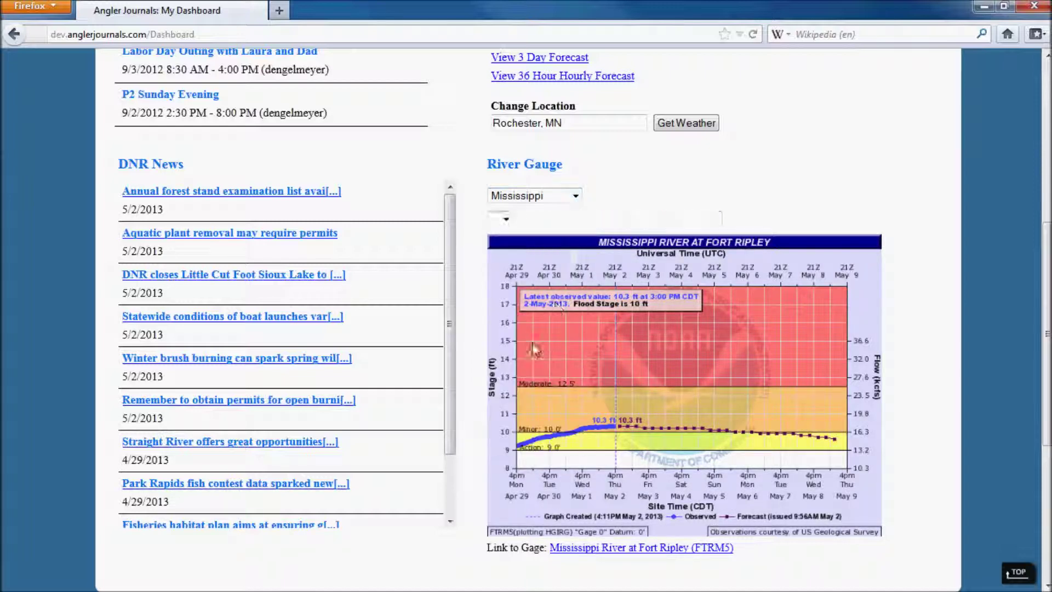
pyautogui.click(605, 219)
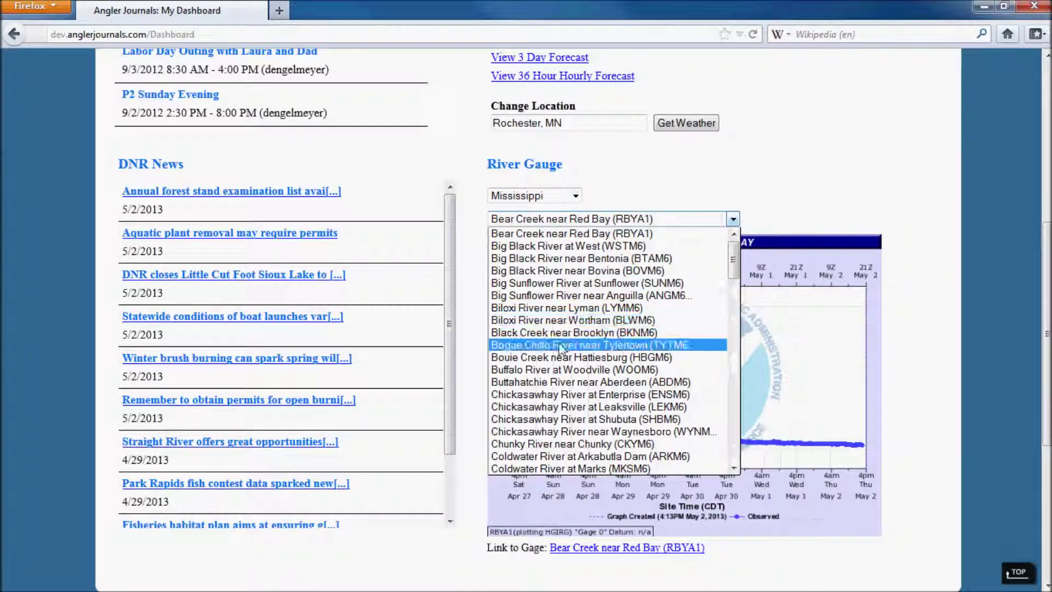
pyautogui.click(515, 345)
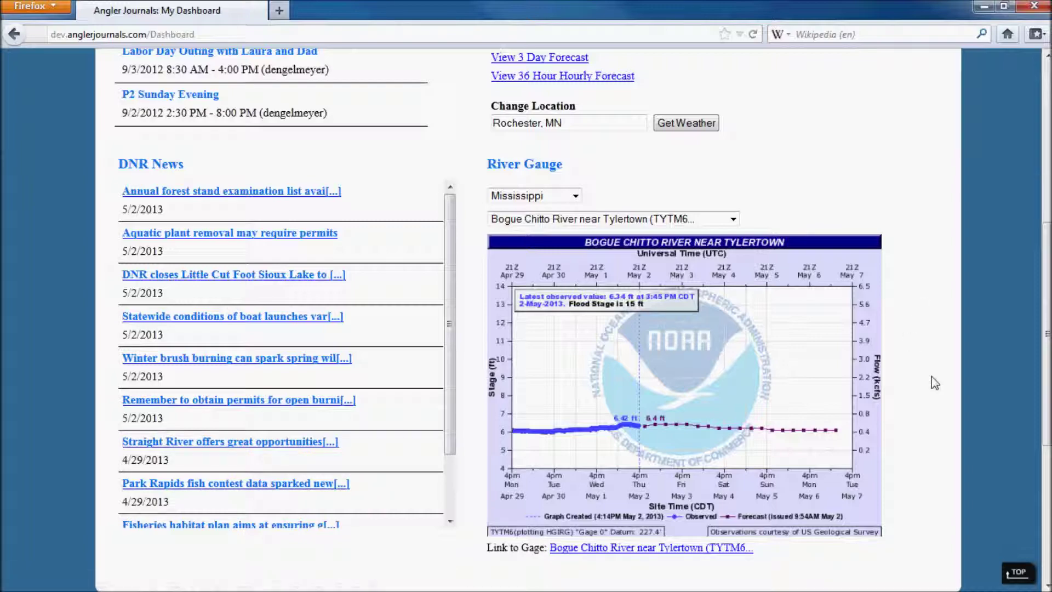
pyautogui.scroll(10, 935, 383)
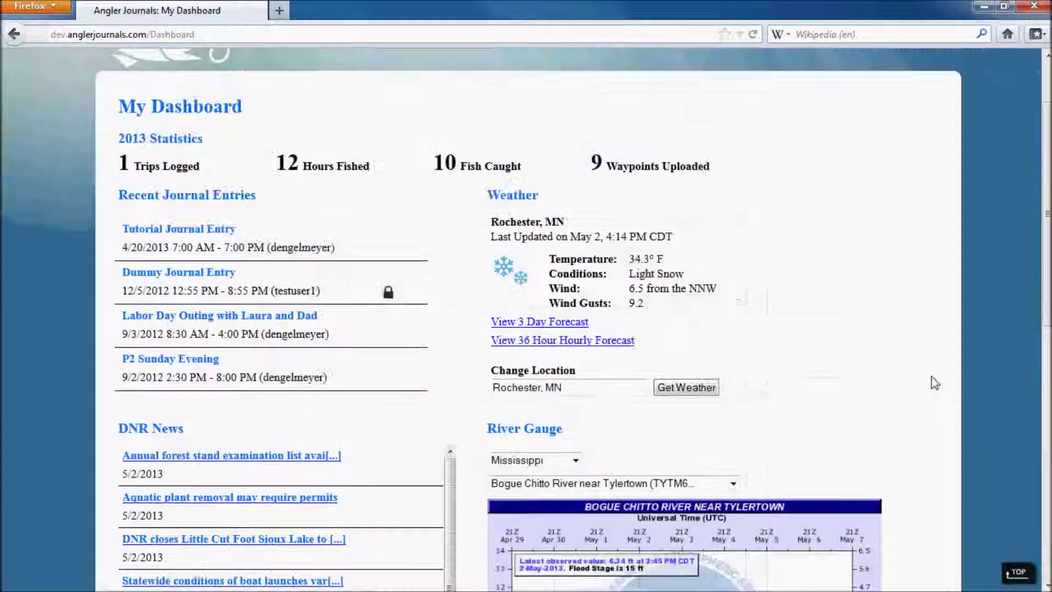